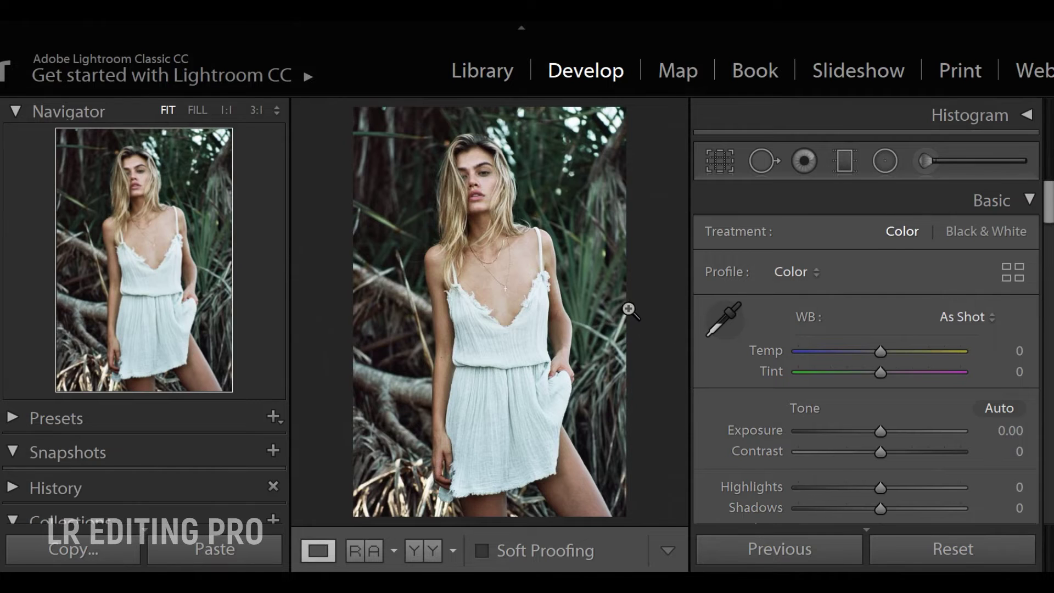
# Step: Set Basic tones: Contrast +26, Highlights +29, Shadows -2, Whites -7, Blacks -11
pyautogui.scroll(-3, 778, 294)
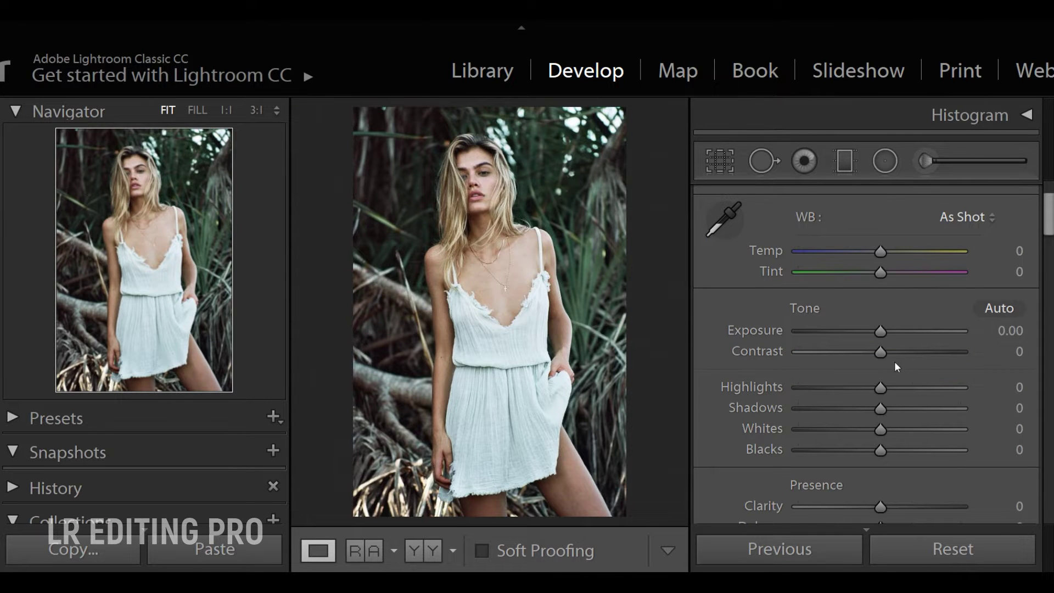
pyautogui.moveTo(882, 351); pyautogui.dragTo(904, 353)
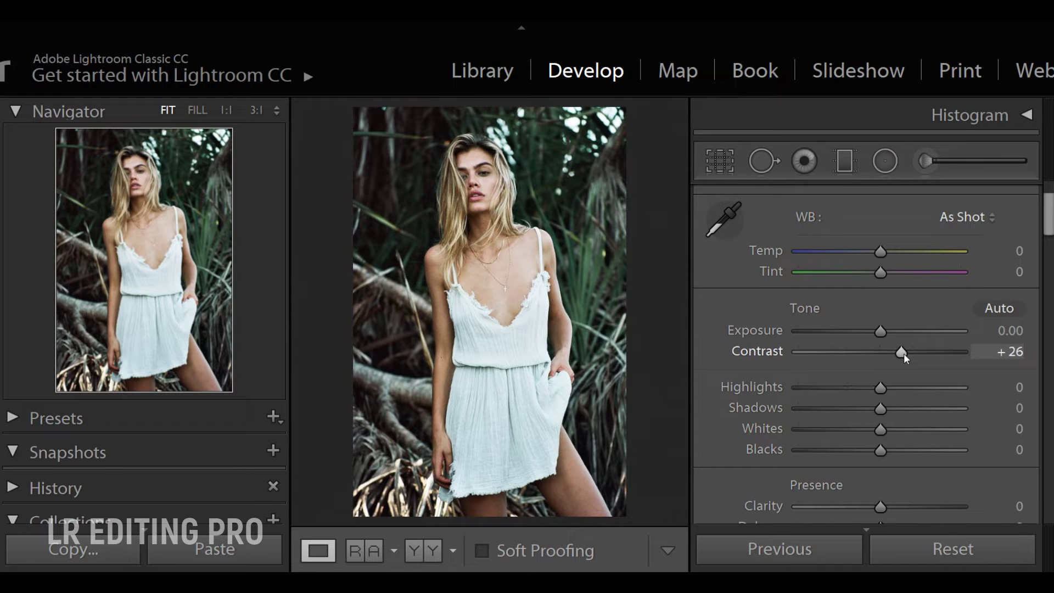
pyautogui.moveTo(882, 387)
pyautogui.mouseDown()
pyautogui.moveTo(905, 388)
pyautogui.moveTo(879, 410)
pyautogui.mouseUp()
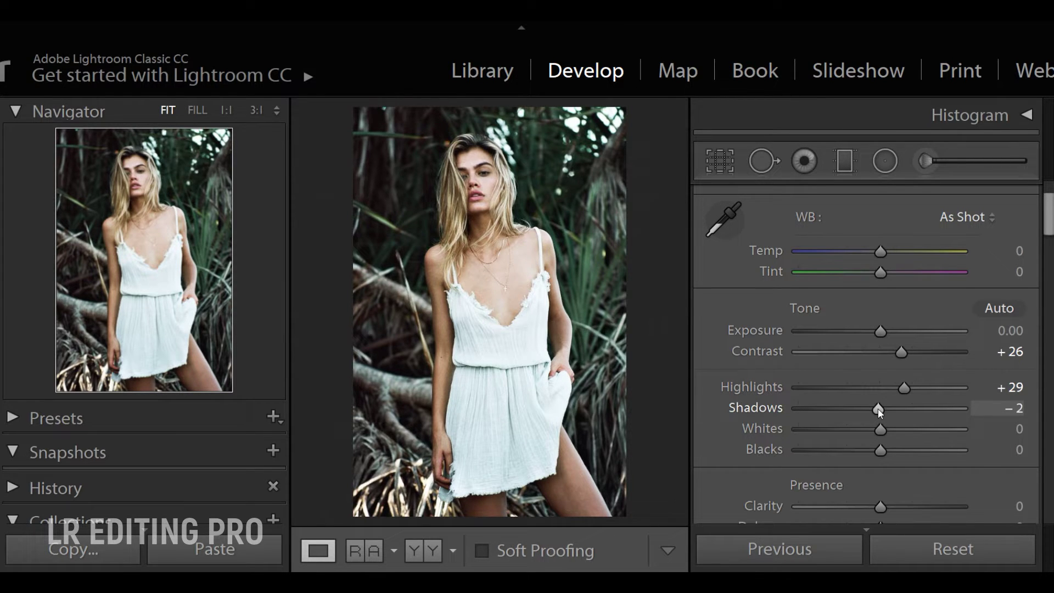
pyautogui.moveTo(883, 430); pyautogui.dragTo(872, 450)
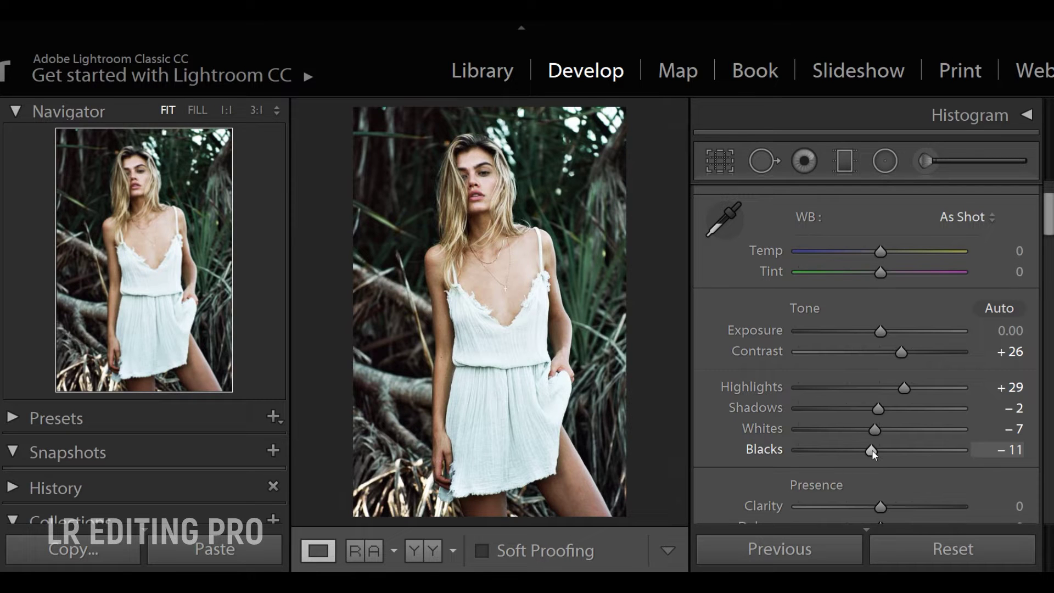
pyautogui.scroll(-3, 738, 455)
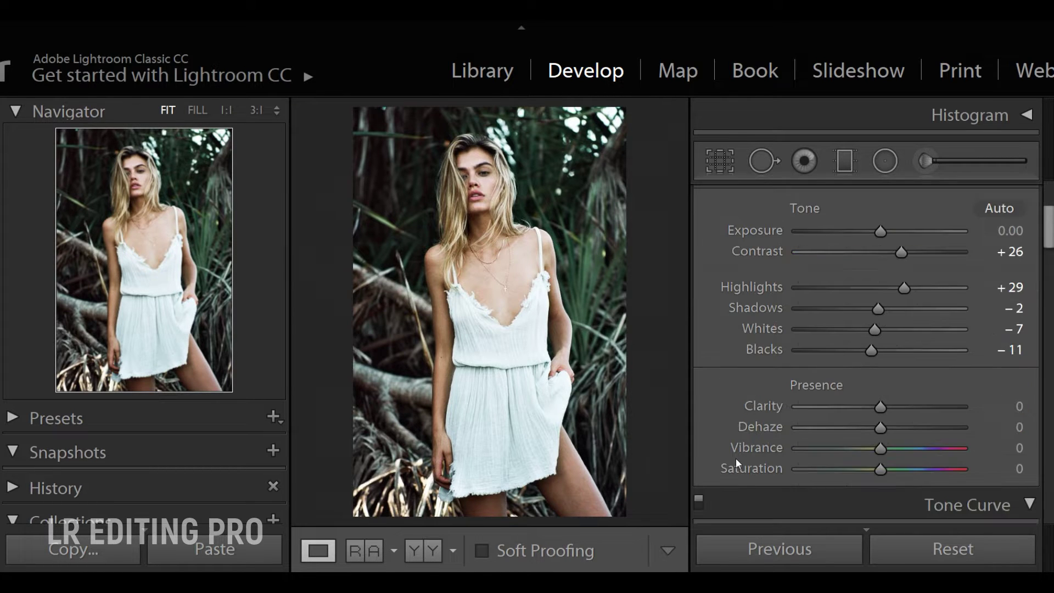
# Step: Set Presence to Clarity +10, Vibrance +43 and Saturation -12, leaving Dehaze at 0
pyautogui.moveTo(882, 408); pyautogui.dragTo(890, 408)
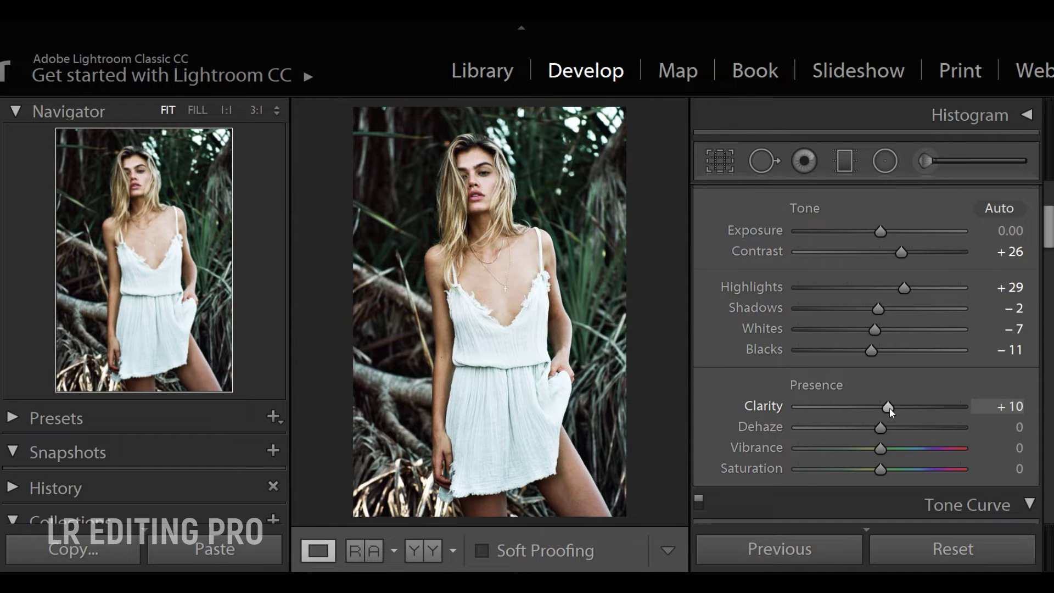
pyautogui.moveTo(880, 449); pyautogui.dragTo(914, 449)
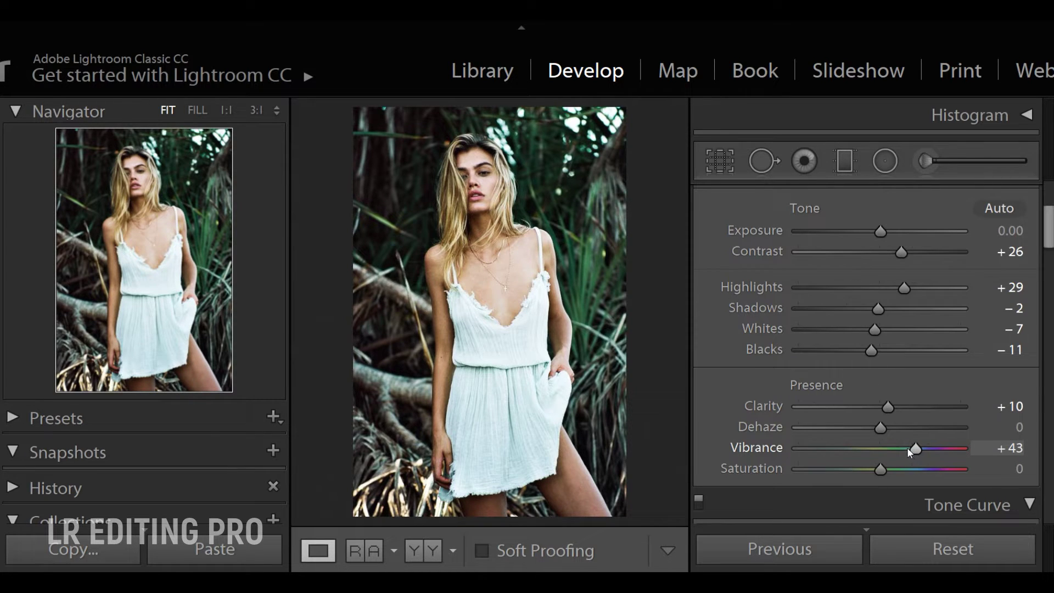
pyautogui.moveTo(881, 469); pyautogui.dragTo(872, 469)
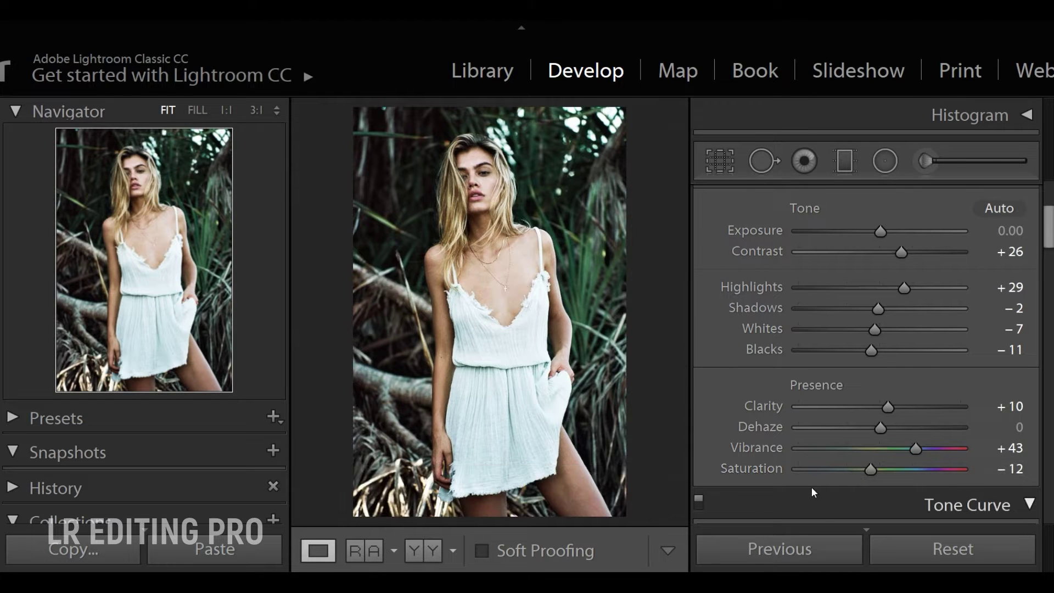
pyautogui.scroll(-3, 812, 490)
# Step: Set the parametric tone curve to Highlights +9, Darks -28 and Shadows +5
pyautogui.scroll(-3, 722, 492)
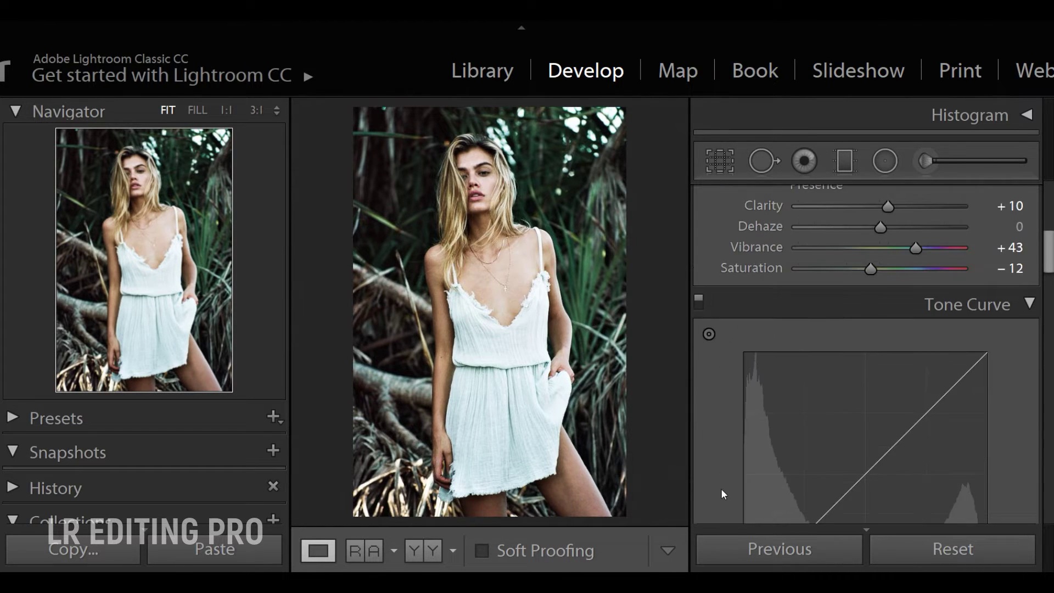
pyautogui.scroll(-3, 722, 493)
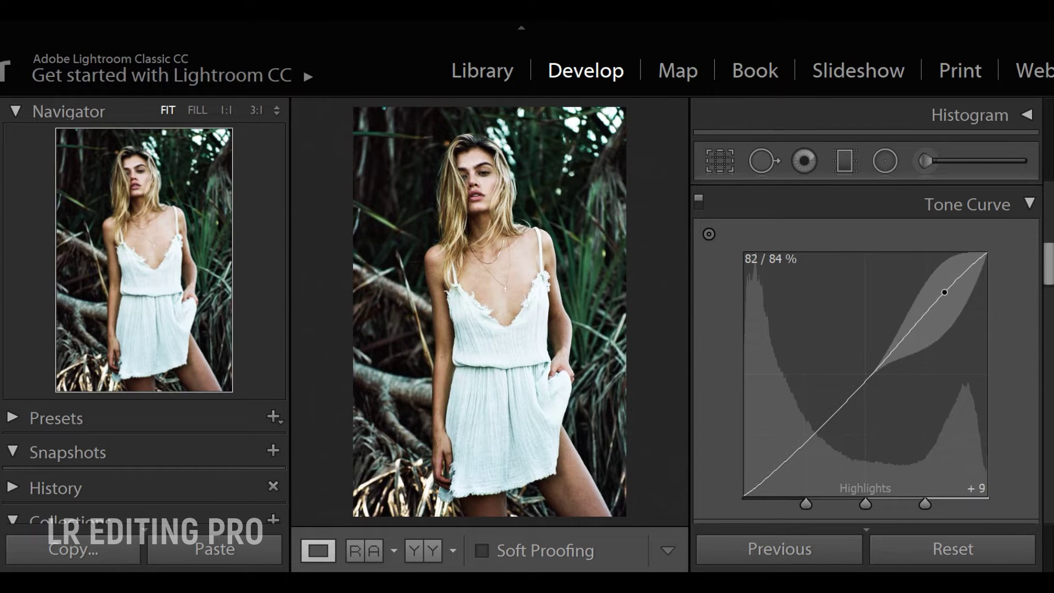
pyautogui.moveTo(814, 436); pyautogui.dragTo(814, 442)
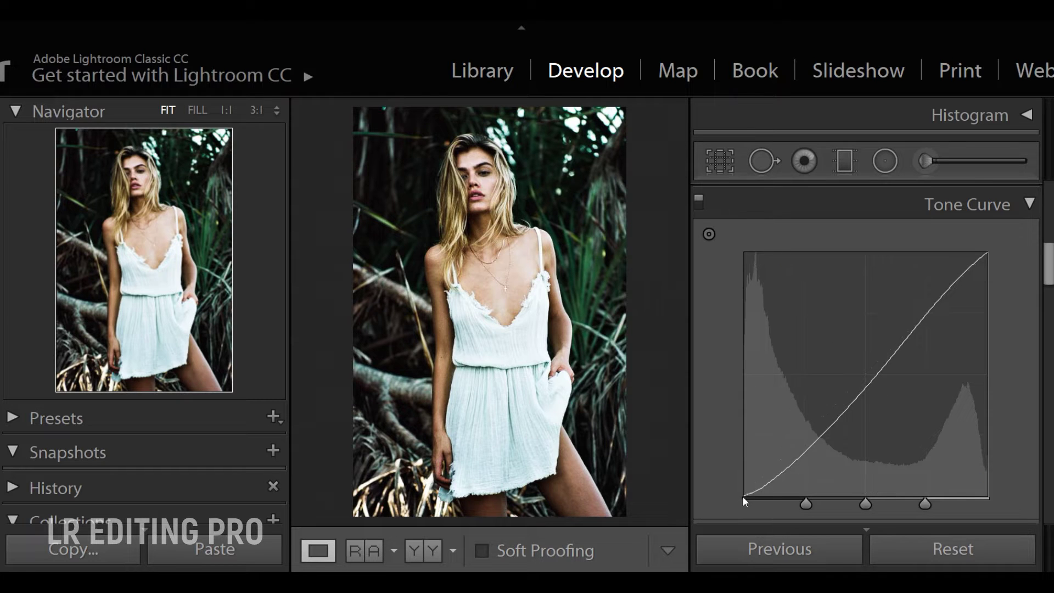
pyautogui.moveTo(745, 494)
pyautogui.mouseDown()
pyautogui.moveTo(745, 473)
pyautogui.moveTo(745, 491)
pyautogui.mouseUp()
pyautogui.scroll(-3, 715, 468)
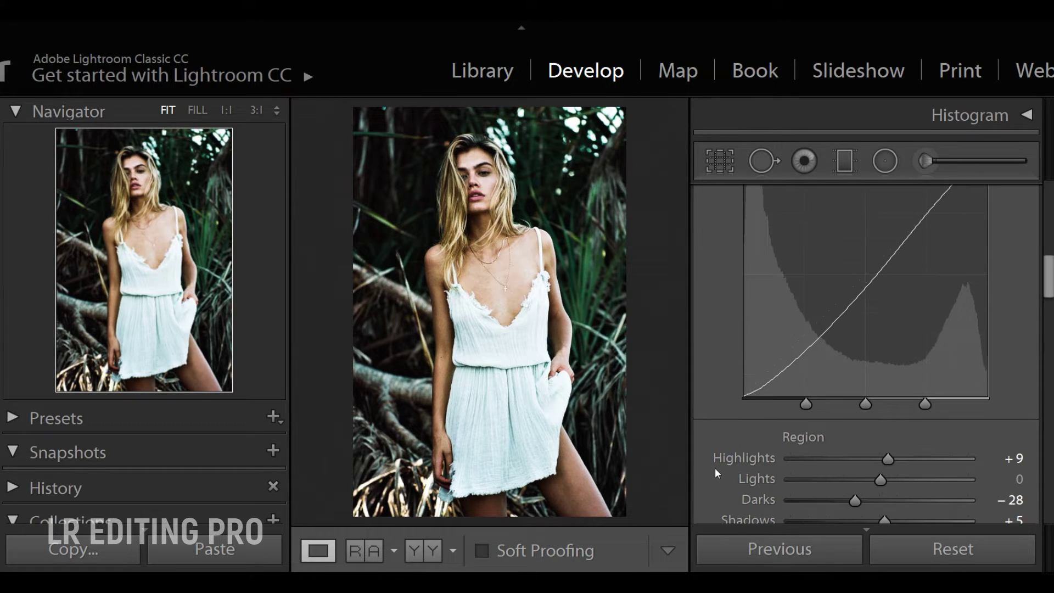
pyautogui.scroll(-2, 715, 468)
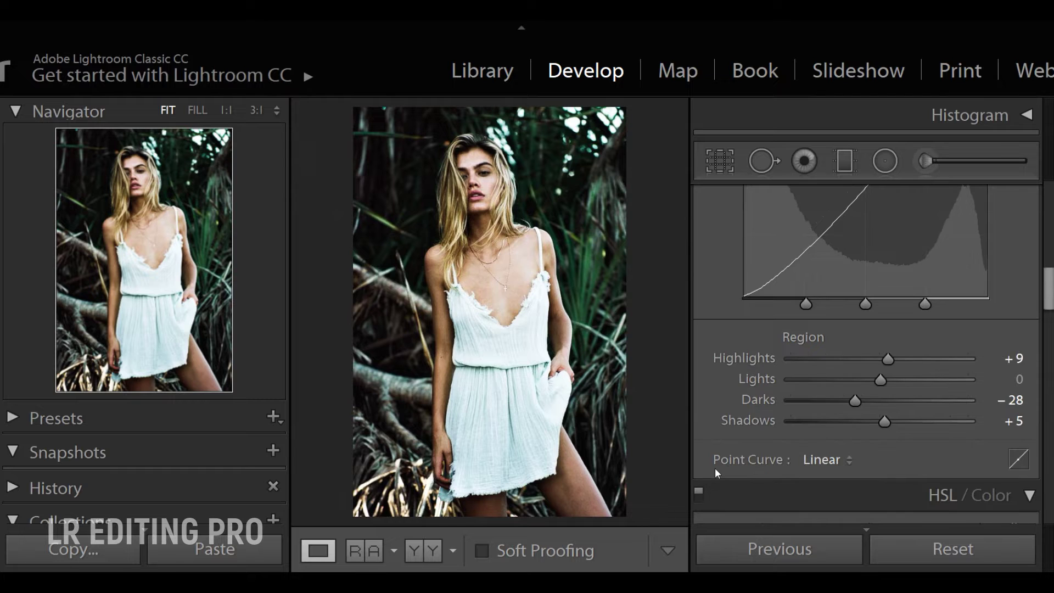
# Step: Build a faded S-curve on the point curve with a lifted black point
pyautogui.click(1017, 461)
pyautogui.scroll(2, 1016, 466)
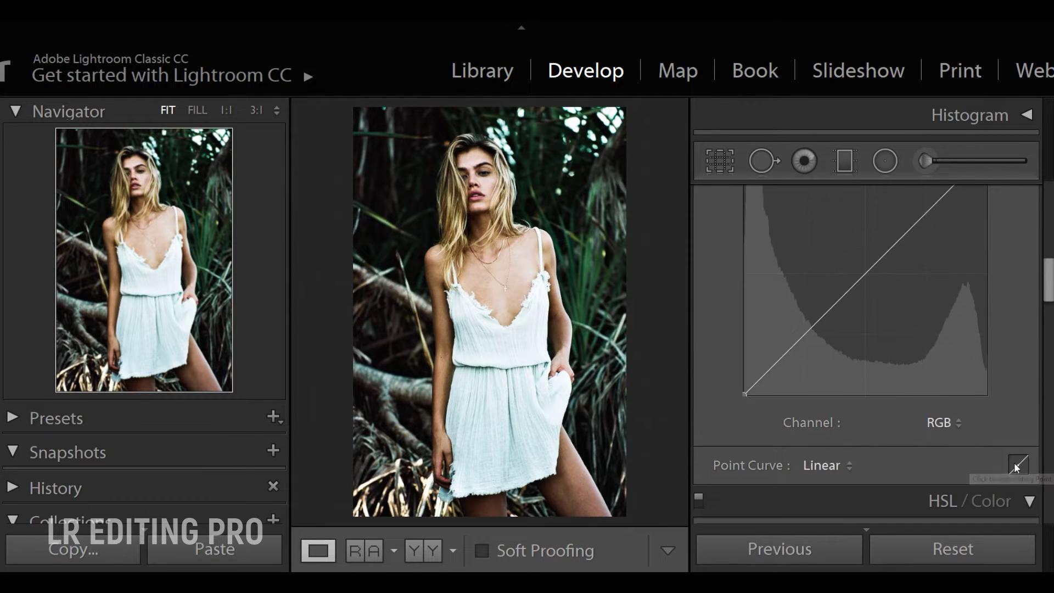
pyautogui.scroll(2, 1015, 463)
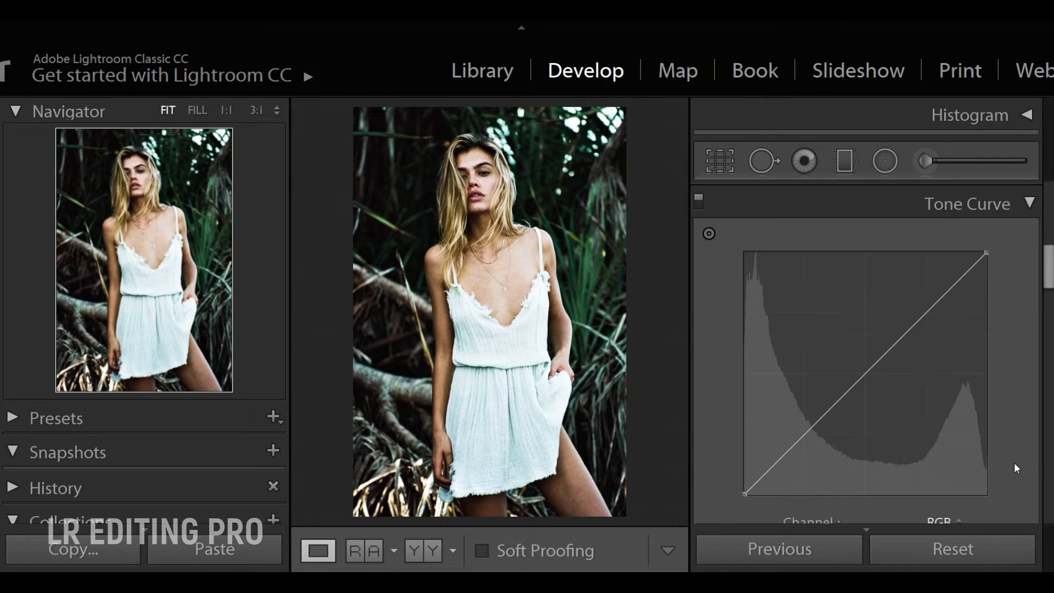
pyautogui.moveTo(745, 494); pyautogui.dragTo(746, 475)
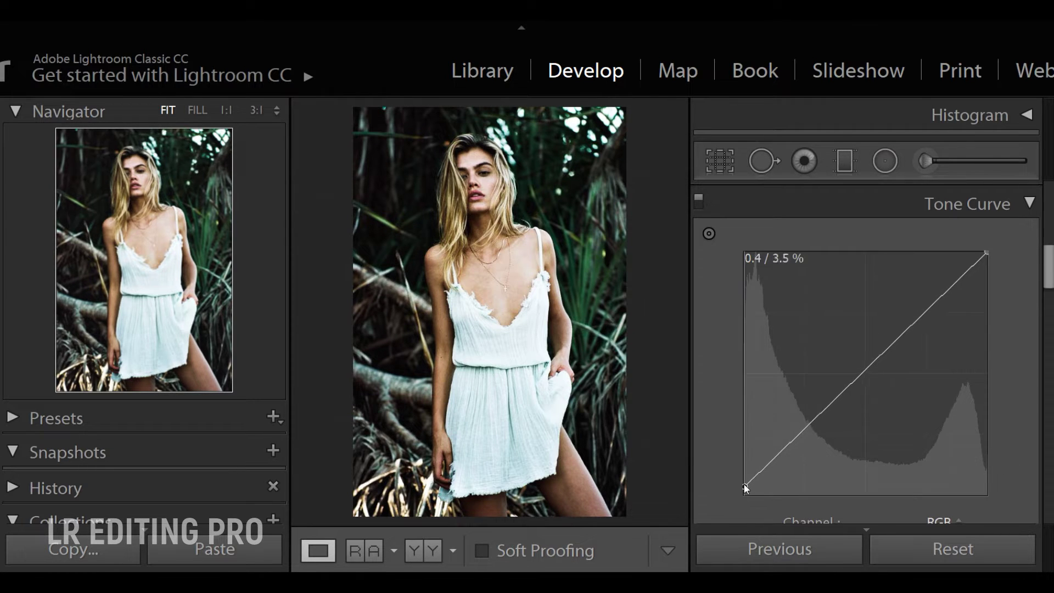
pyautogui.moveTo(795, 426)
pyautogui.mouseDown()
pyautogui.moveTo(805, 441)
pyautogui.moveTo(796, 447)
pyautogui.mouseUp()
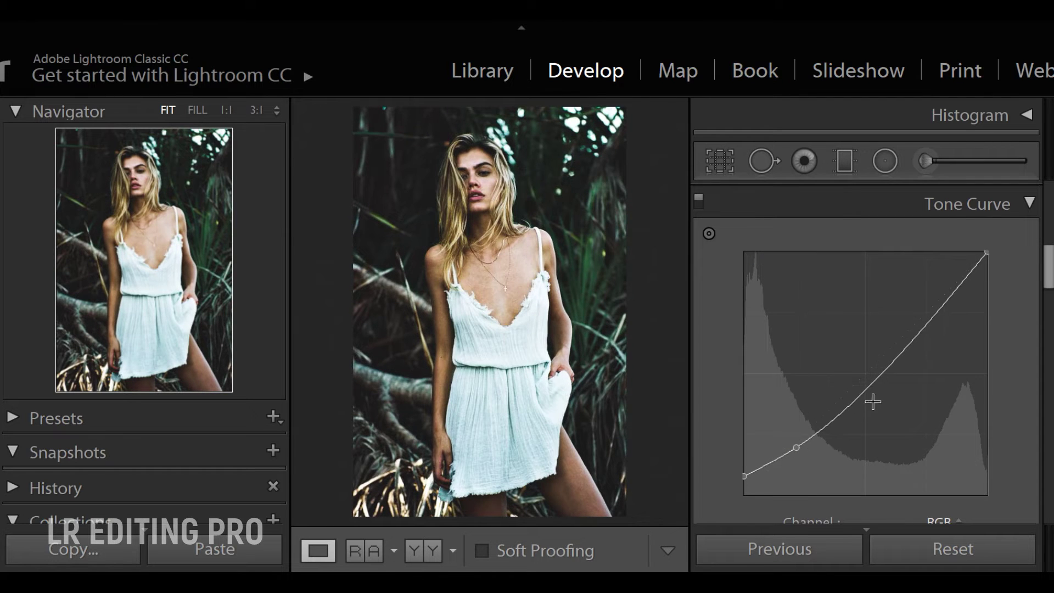
pyautogui.click(864, 386)
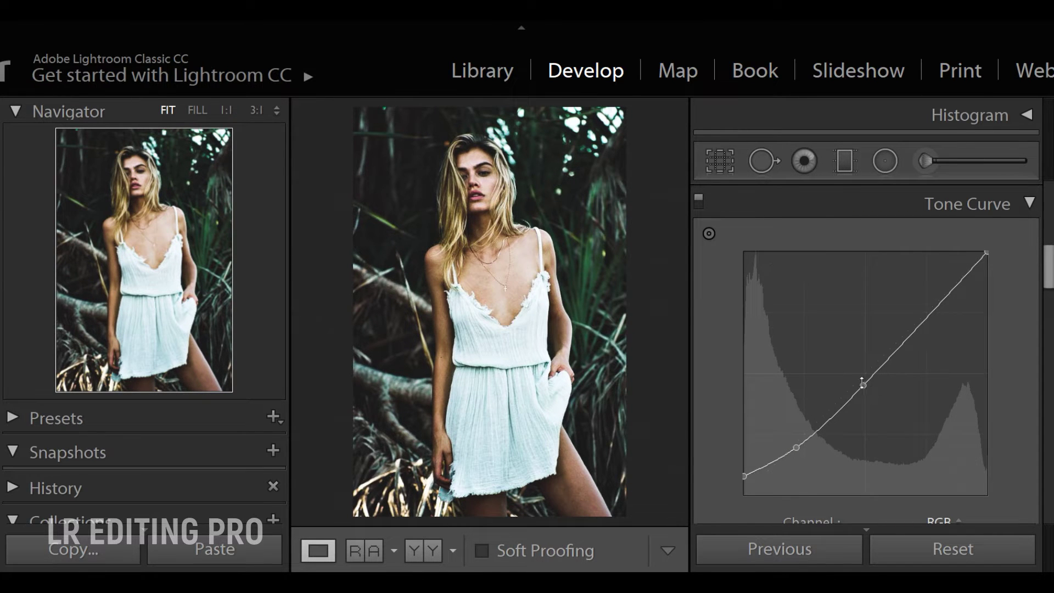
pyautogui.moveTo(864, 388); pyautogui.dragTo(867, 390)
pyautogui.moveTo(918, 322); pyautogui.dragTo(919, 320)
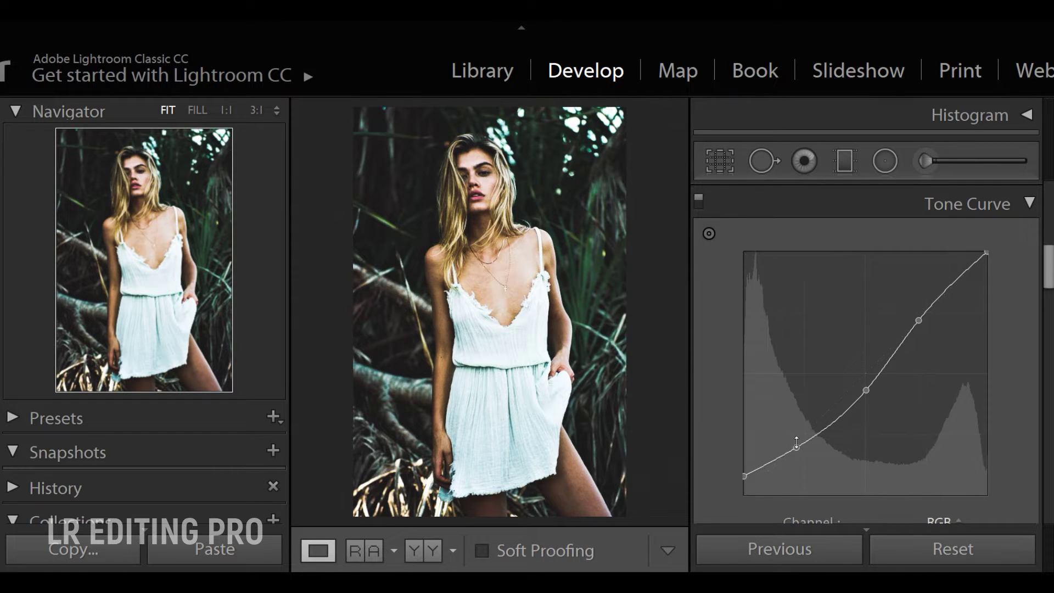
pyautogui.moveTo(797, 448); pyautogui.dragTo(796, 453)
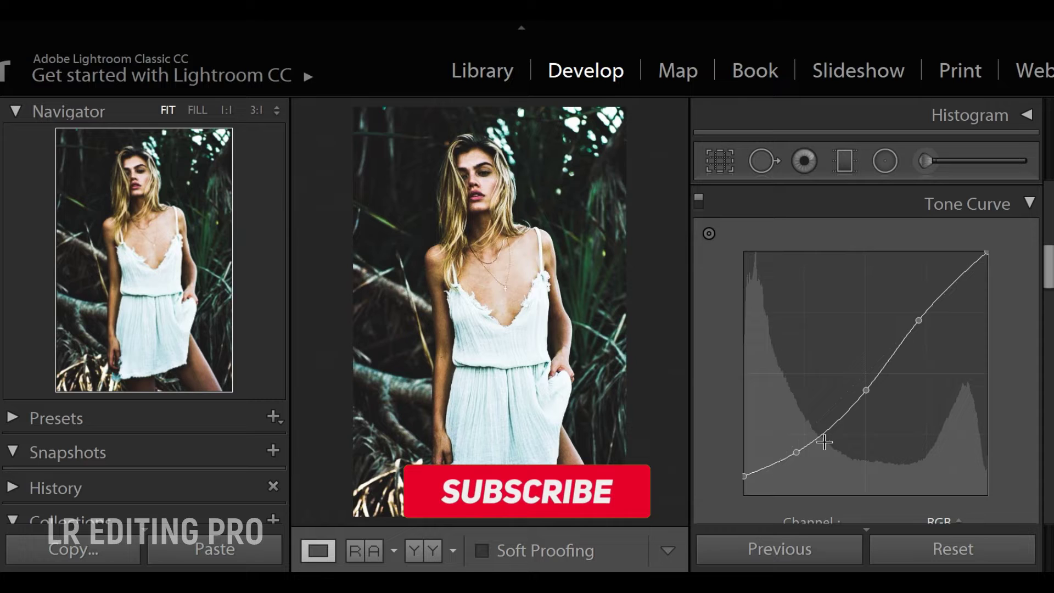
pyautogui.scroll(-3, 1010, 433)
pyautogui.scroll(-1, 1016, 467)
# Step: Set the tone curve regions to Highlights +11 and Lights -5
pyautogui.click(1019, 438)
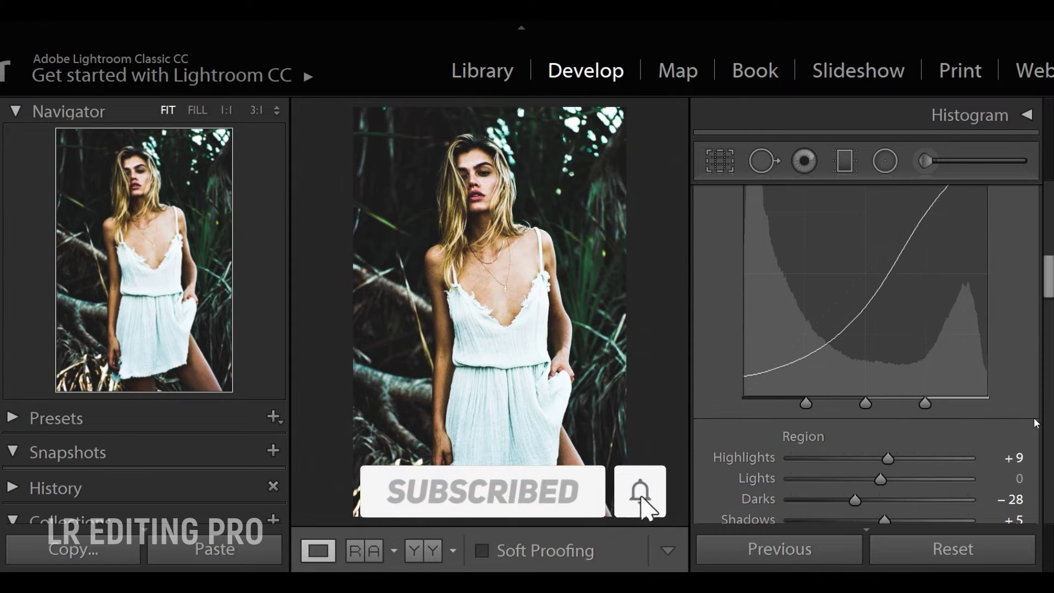
pyautogui.moveTo(889, 459)
pyautogui.mouseDown()
pyautogui.moveTo(906, 460)
pyautogui.moveTo(891, 460)
pyautogui.mouseUp()
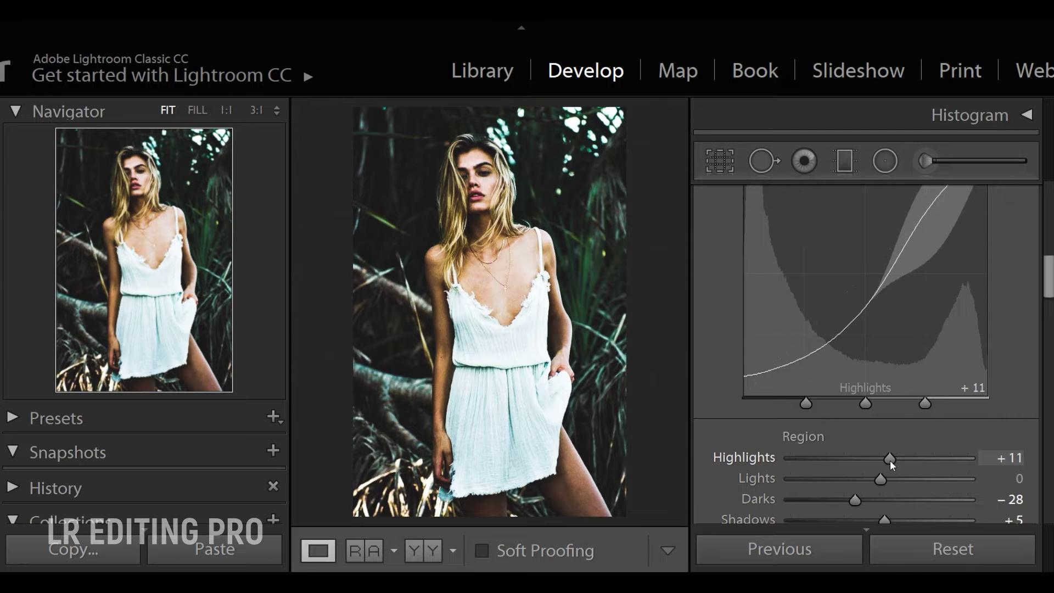
pyautogui.moveTo(882, 479); pyautogui.dragTo(878, 480)
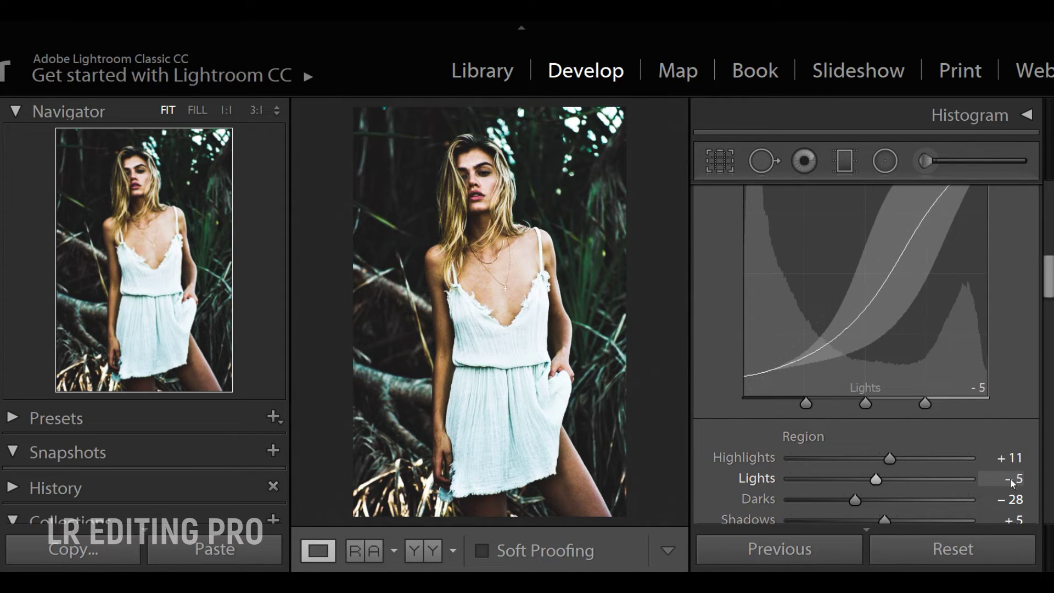
pyautogui.scroll(-2, 1032, 483)
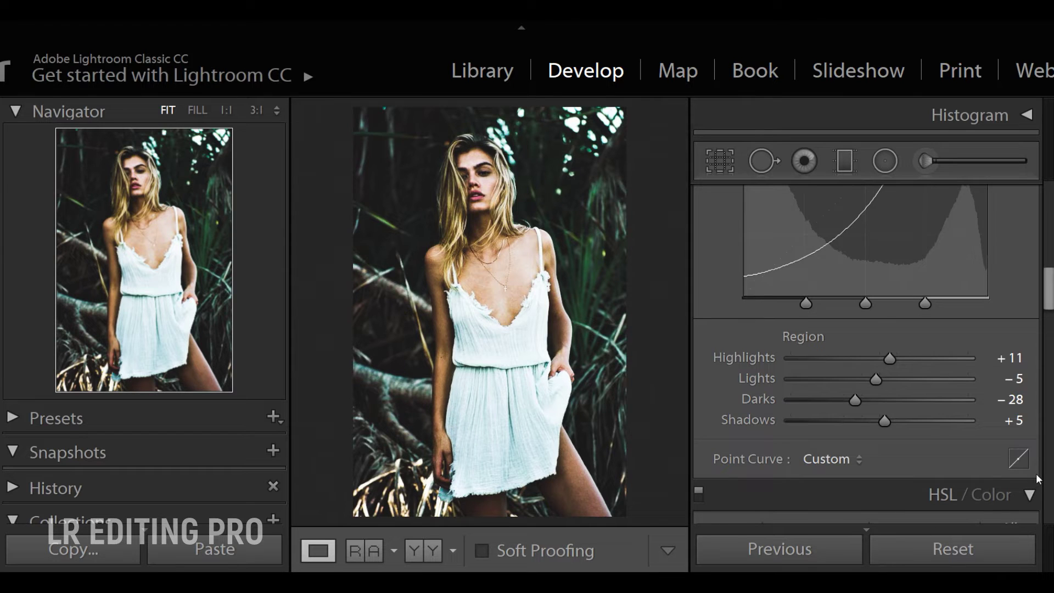
# Step: Split-tone highlights Hue 67/Saturation 19, shadows Hue 262/Saturation 22, Balance +48
pyautogui.scroll(-2, 1035, 481)
pyautogui.scroll(-2, 1038, 479)
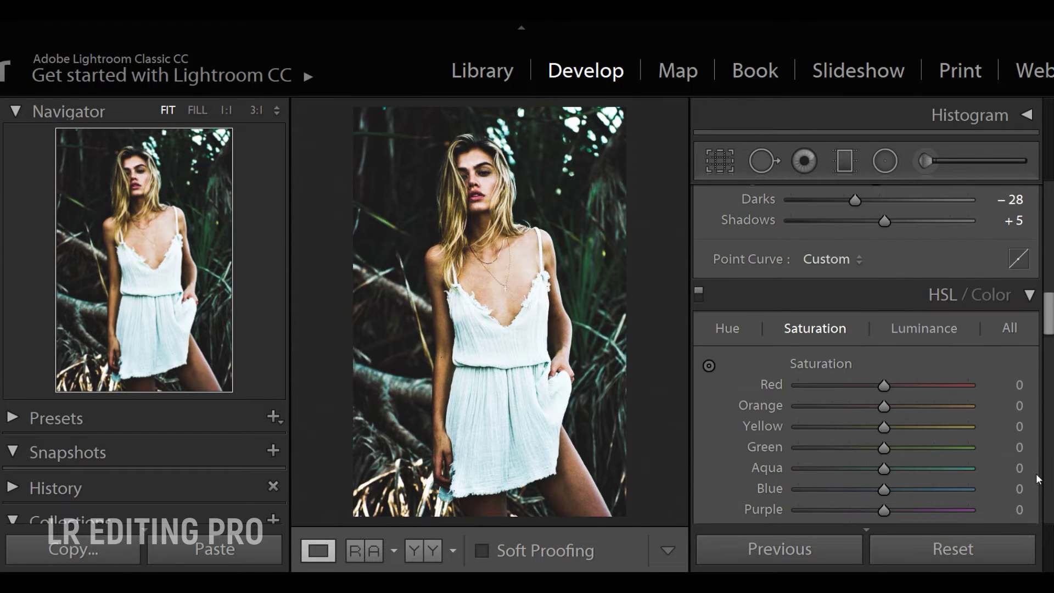
pyautogui.scroll(-2, 1038, 480)
pyautogui.scroll(-2, 1038, 479)
pyautogui.scroll(-2, 1036, 474)
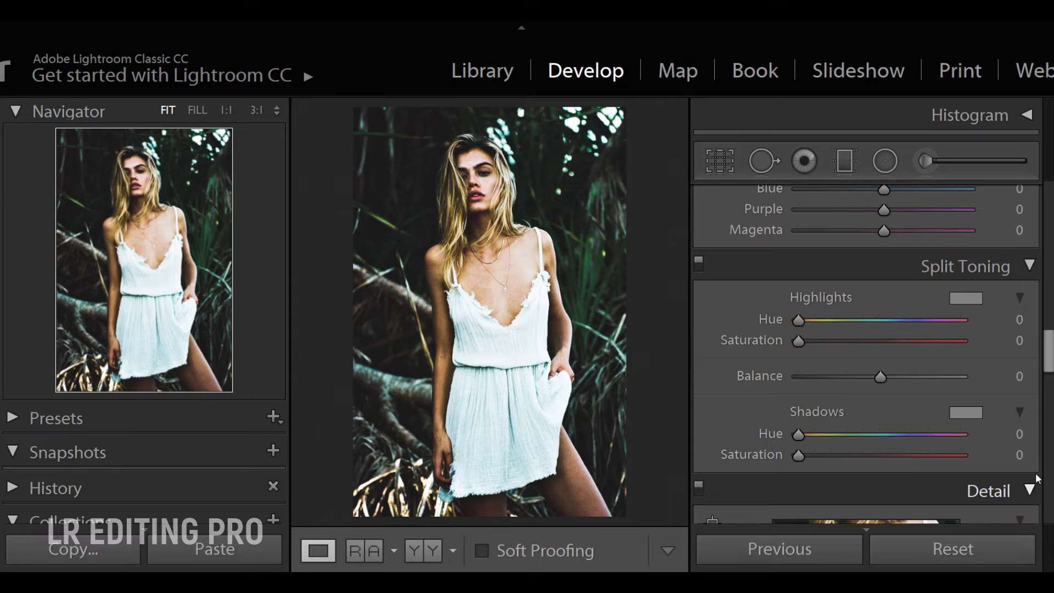
pyautogui.moveTo(799, 320)
pyautogui.mouseDown()
pyautogui.moveTo(829, 321)
pyautogui.moveTo(805, 341)
pyautogui.moveTo(833, 350)
pyautogui.mouseUp()
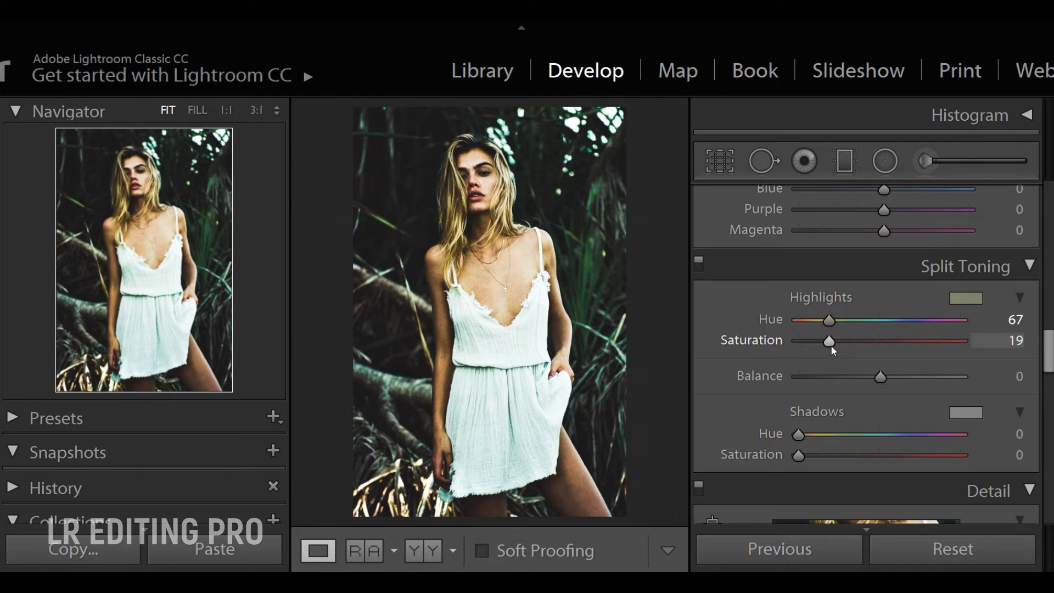
pyautogui.moveTo(799, 435); pyautogui.dragTo(917, 436)
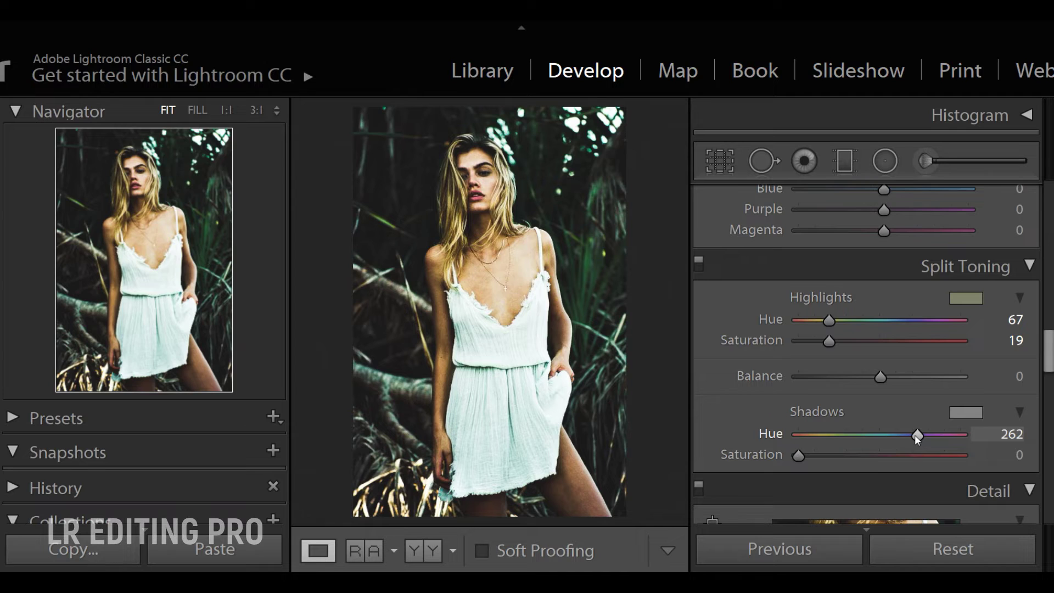
pyautogui.moveTo(800, 456); pyautogui.dragTo(834, 456)
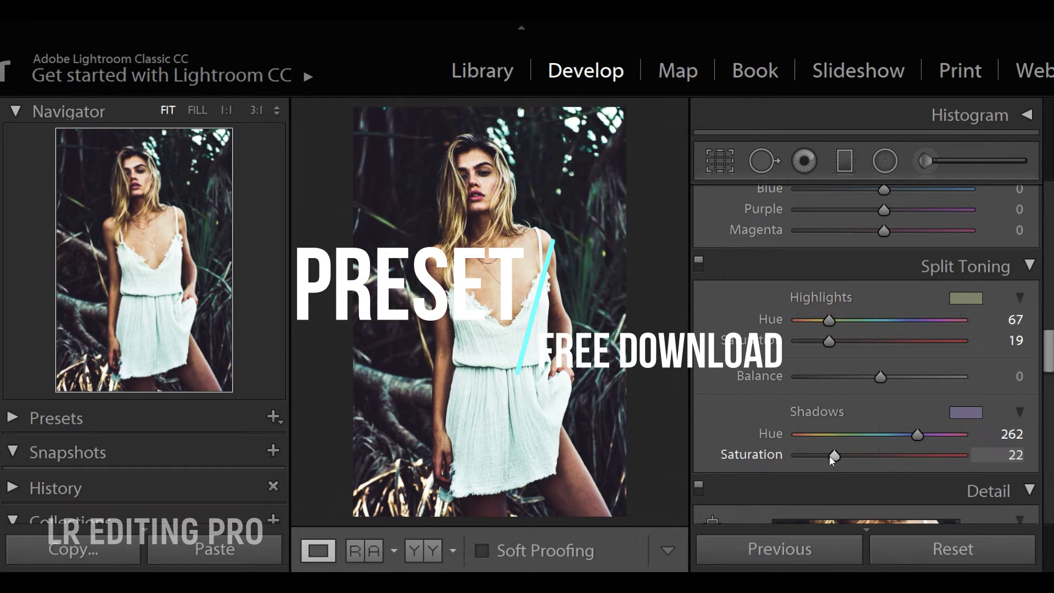
pyautogui.moveTo(880, 376); pyautogui.dragTo(919, 382)
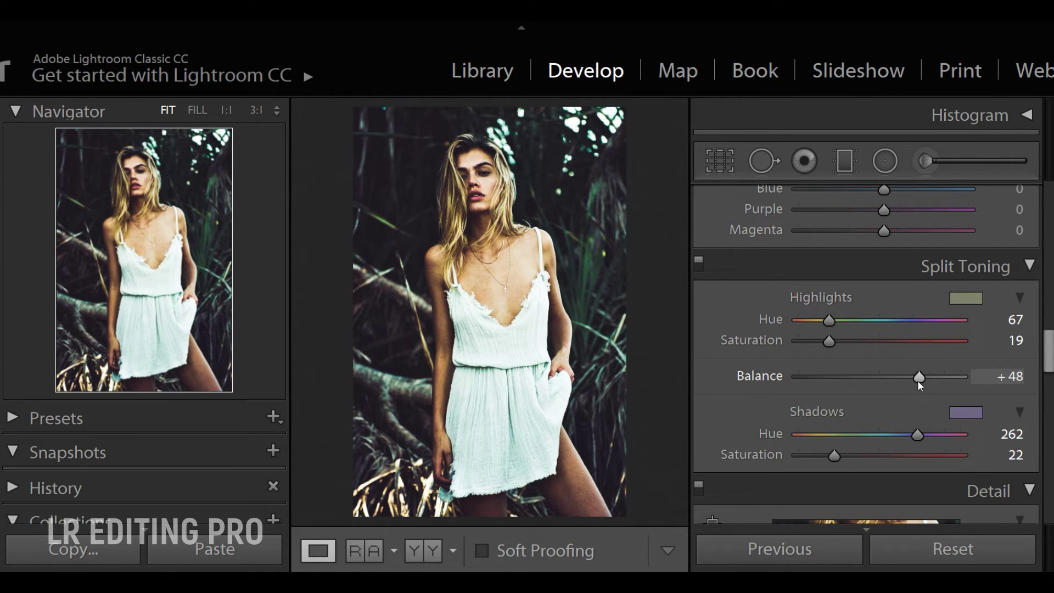
pyautogui.scroll(-2, 1035, 391)
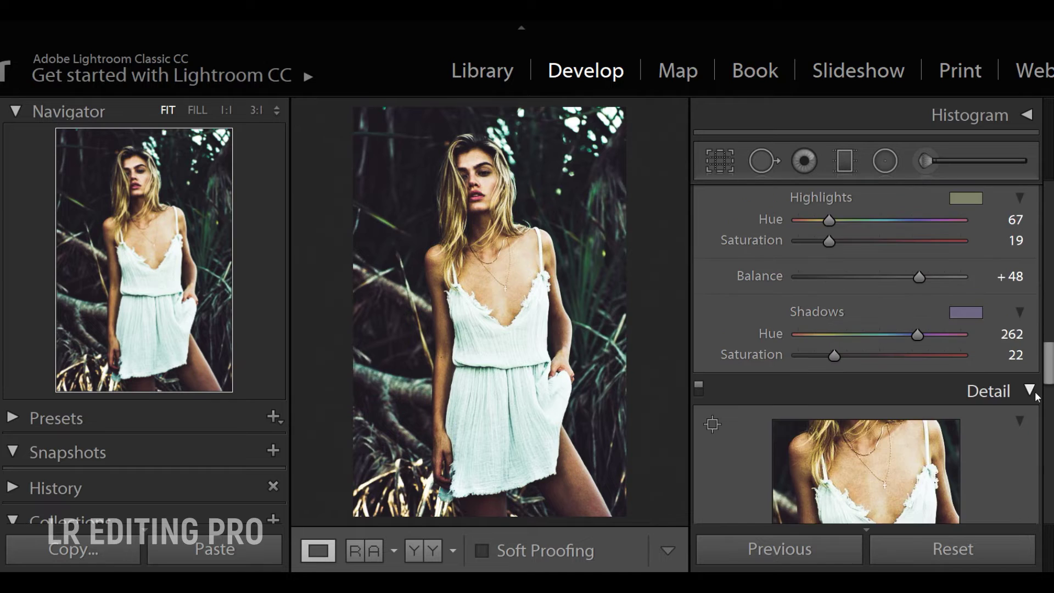
# Step: Set Sharpening Amount 7 and Noise Reduction Luminance 6, Color 10
pyautogui.scroll(-2, 1037, 397)
pyautogui.scroll(-2, 1037, 397)
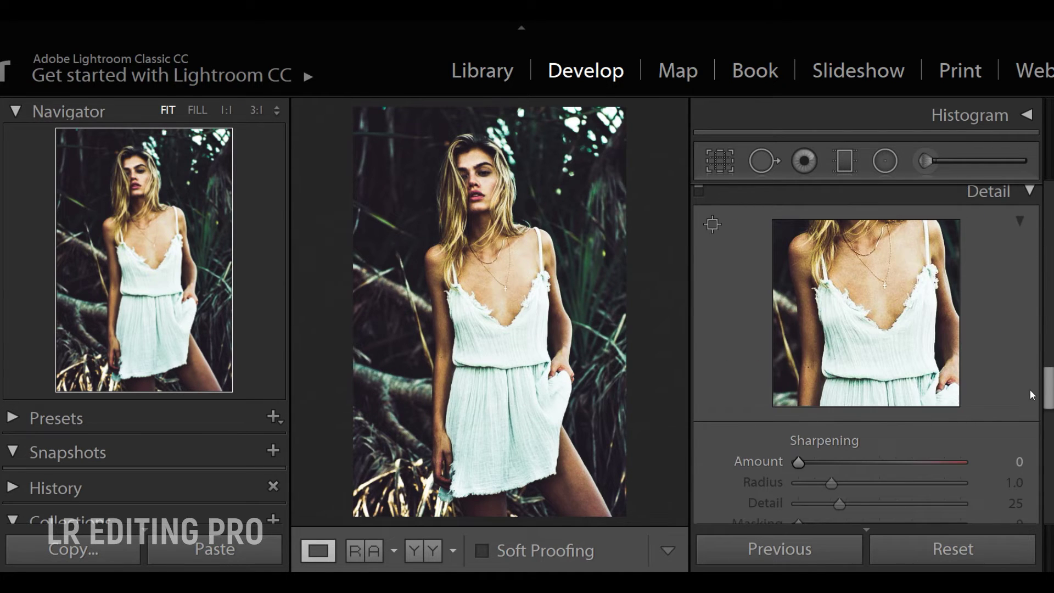
pyautogui.scroll(-2, 1030, 389)
pyautogui.moveTo(799, 363); pyautogui.dragTo(805, 364)
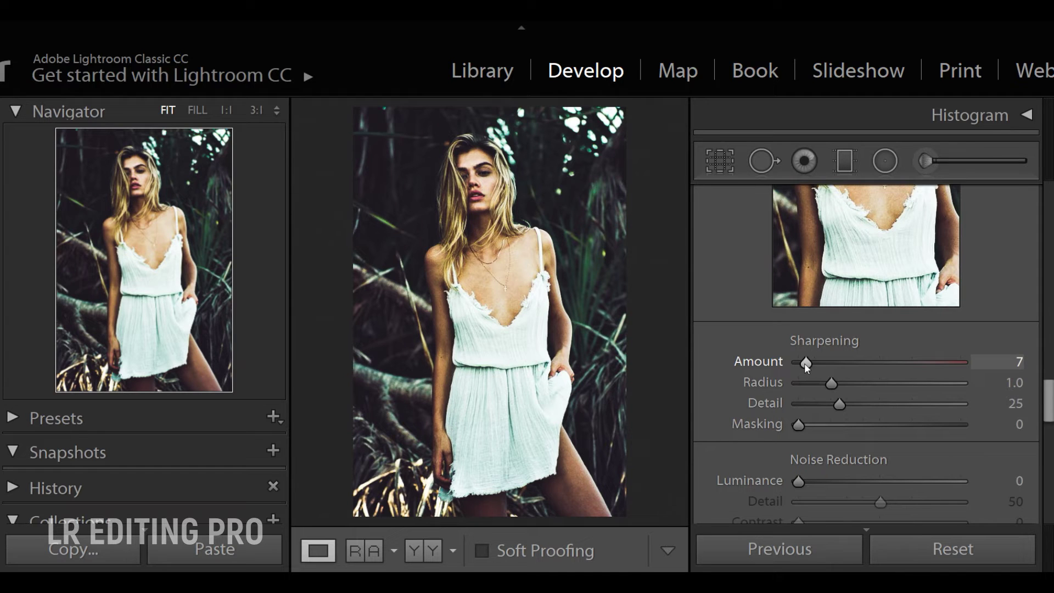
pyautogui.scroll(-2, 728, 425)
pyautogui.moveTo(799, 382); pyautogui.dragTo(809, 383)
pyautogui.moveTo(797, 461); pyautogui.dragTo(815, 460)
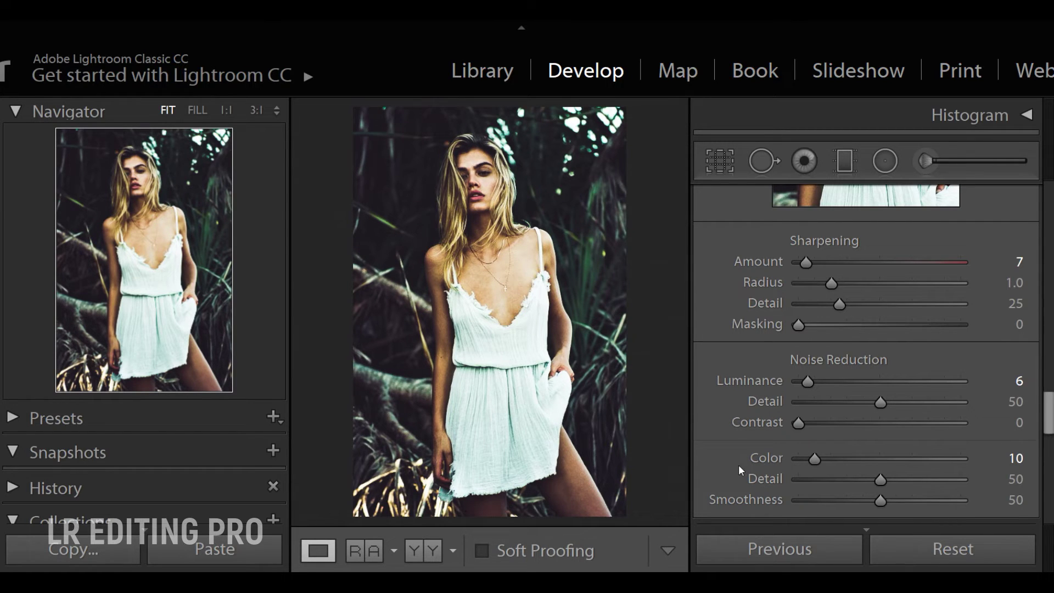
pyautogui.hotkey('ctrl', '8')
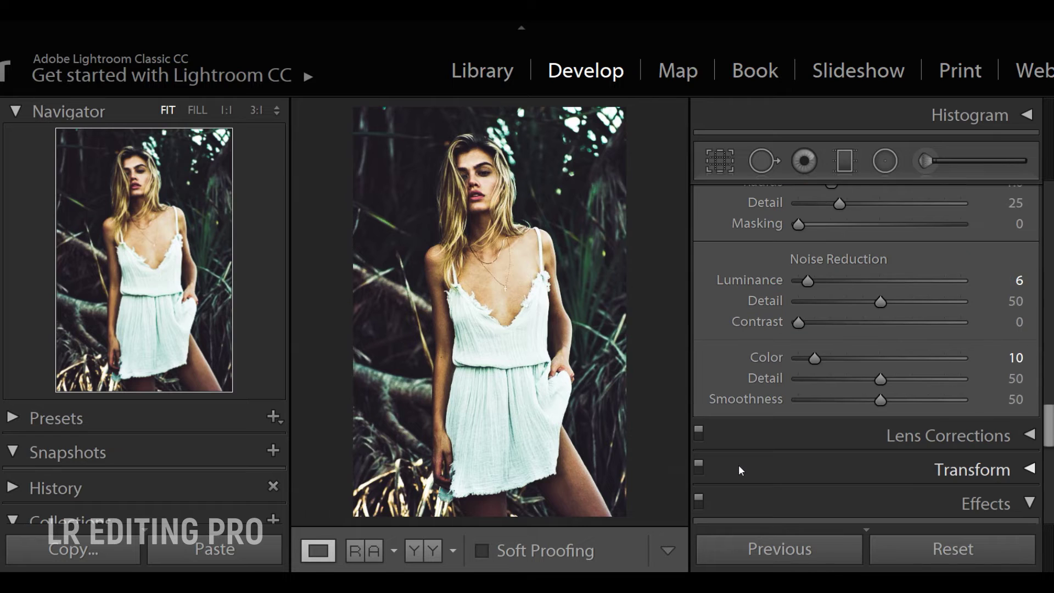
# Step: Set Post-Crop Vignetting to Amount -29, Midpoint 49, Roundness -46, Feather 63
pyautogui.scroll(-2, 739, 464)
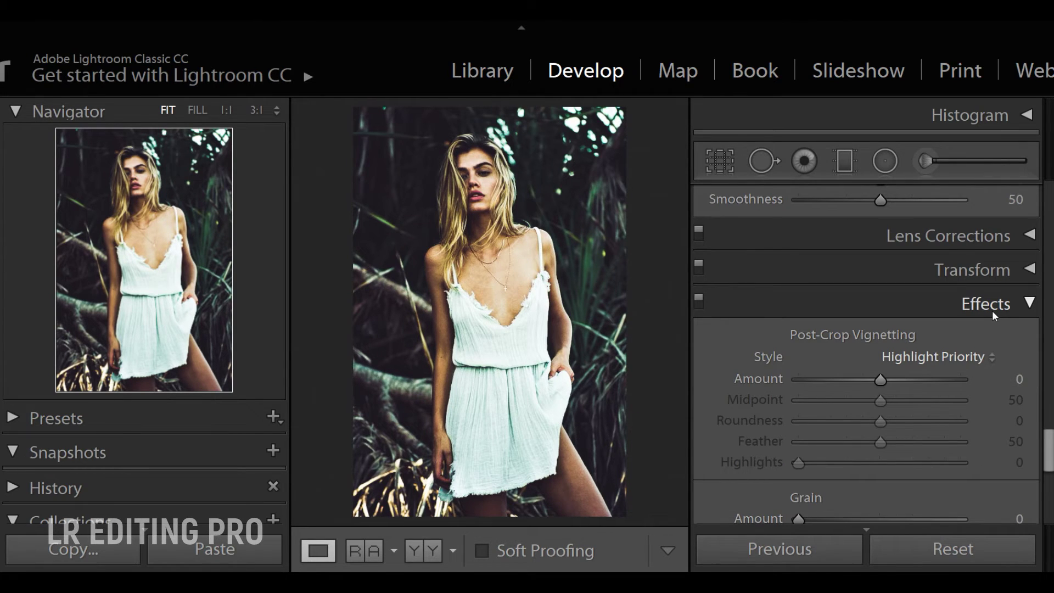
pyautogui.moveTo(881, 380)
pyautogui.mouseDown()
pyautogui.moveTo(841, 383)
pyautogui.moveTo(863, 384)
pyautogui.mouseUp()
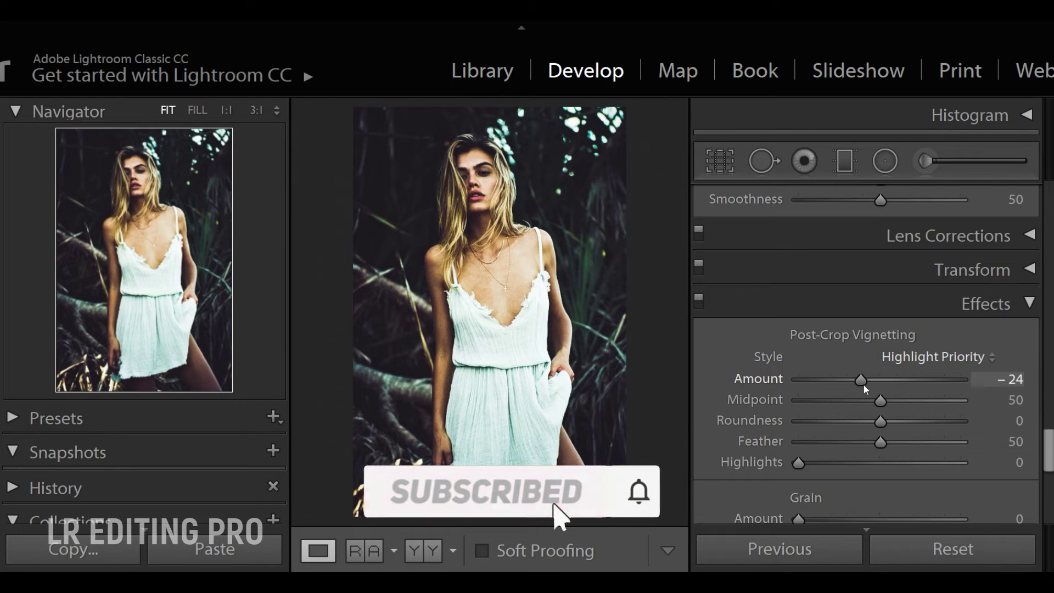
pyautogui.moveTo(863, 388)
pyautogui.mouseDown()
pyautogui.moveTo(866, 404)
pyautogui.moveTo(843, 404)
pyautogui.moveTo(891, 404)
pyautogui.moveTo(846, 407)
pyautogui.moveTo(886, 412)
pyautogui.mouseUp()
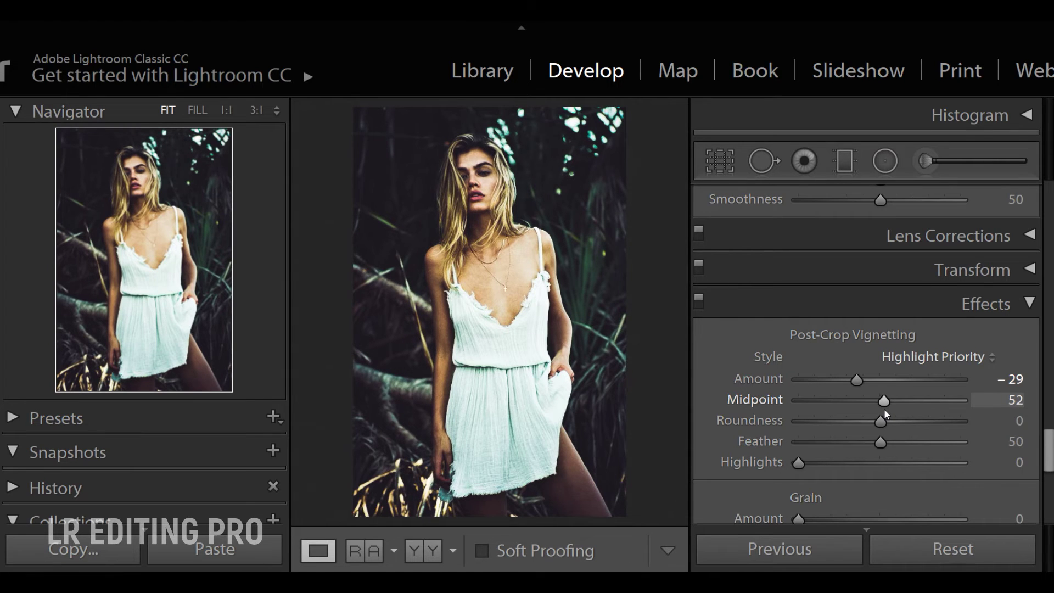
pyautogui.moveTo(882, 422)
pyautogui.mouseDown()
pyautogui.moveTo(817, 423)
pyautogui.moveTo(859, 426)
pyautogui.moveTo(843, 426)
pyautogui.moveTo(881, 409)
pyautogui.mouseUp()
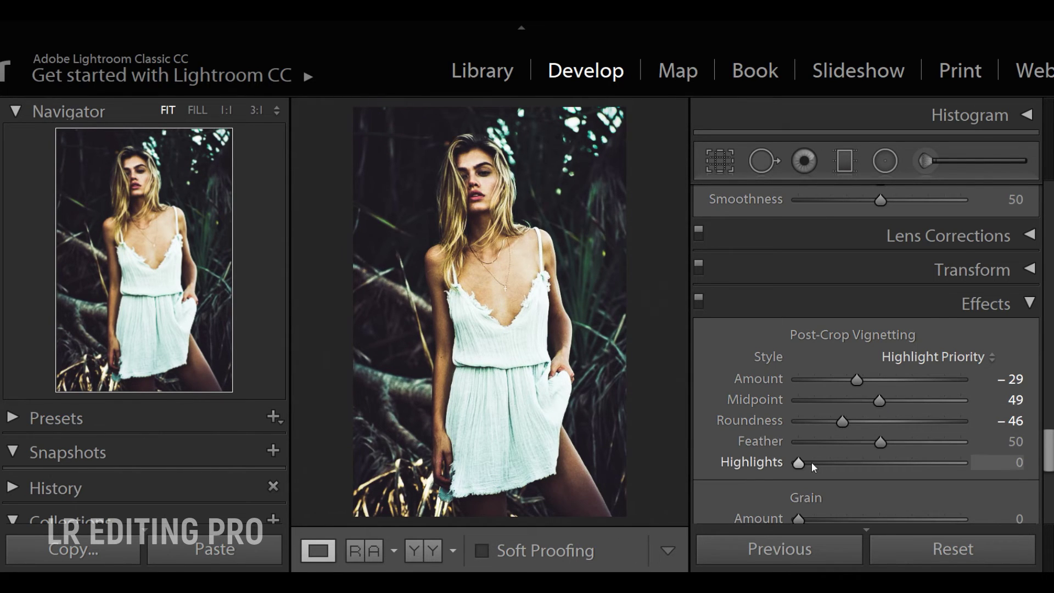
pyautogui.moveTo(881, 441)
pyautogui.mouseDown()
pyautogui.moveTo(912, 448)
pyautogui.moveTo(903, 448)
pyautogui.mouseUp()
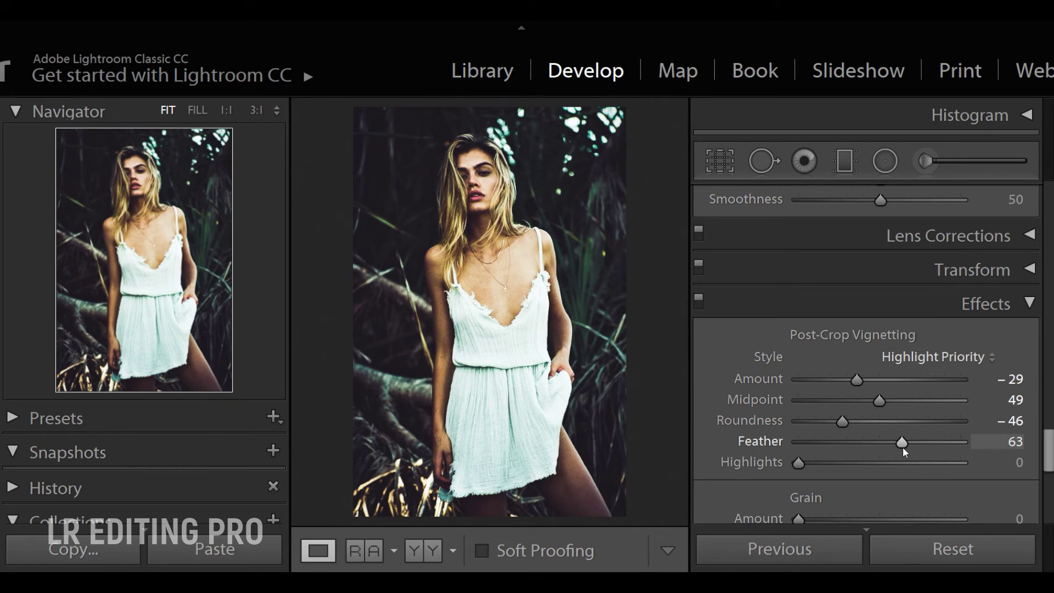
pyautogui.scroll(-2, 986, 491)
# Step: Calibrate primaries: Red +6/+14, Green +8/+7, Blue hue +9 and saturation -7
pyautogui.scroll(-2, 988, 495)
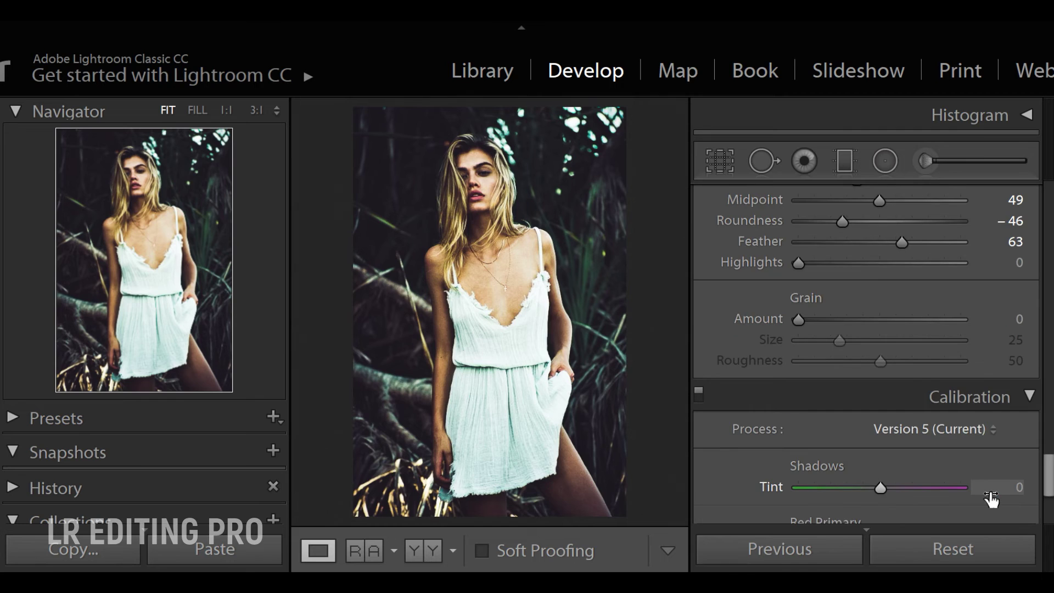
pyautogui.scroll(-2, 980, 459)
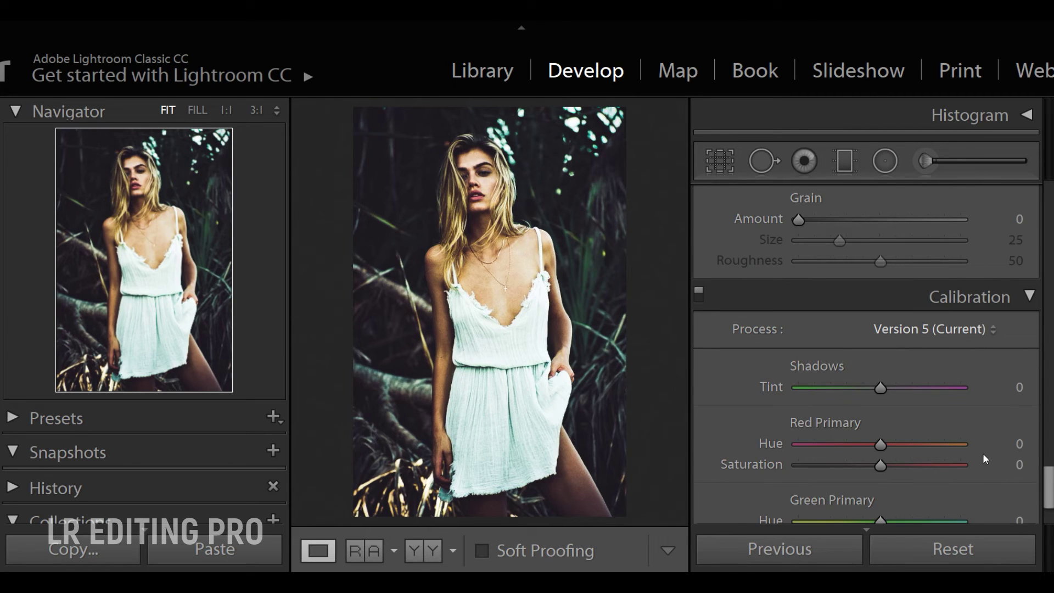
pyautogui.scroll(-2, 1049, 495)
pyautogui.scroll(1, 1012, 383)
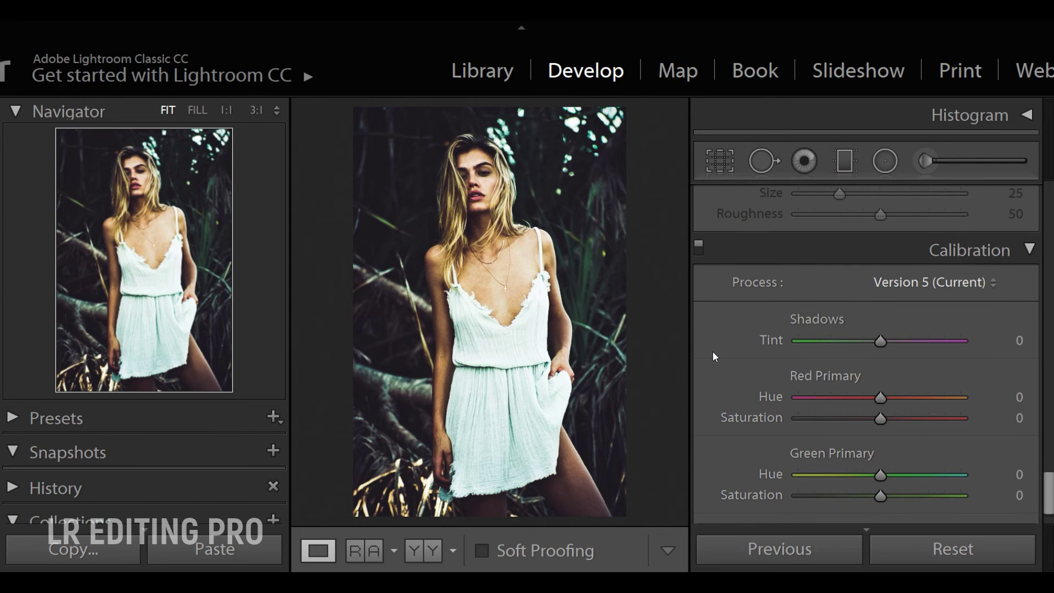
pyautogui.scroll(-1, 713, 351)
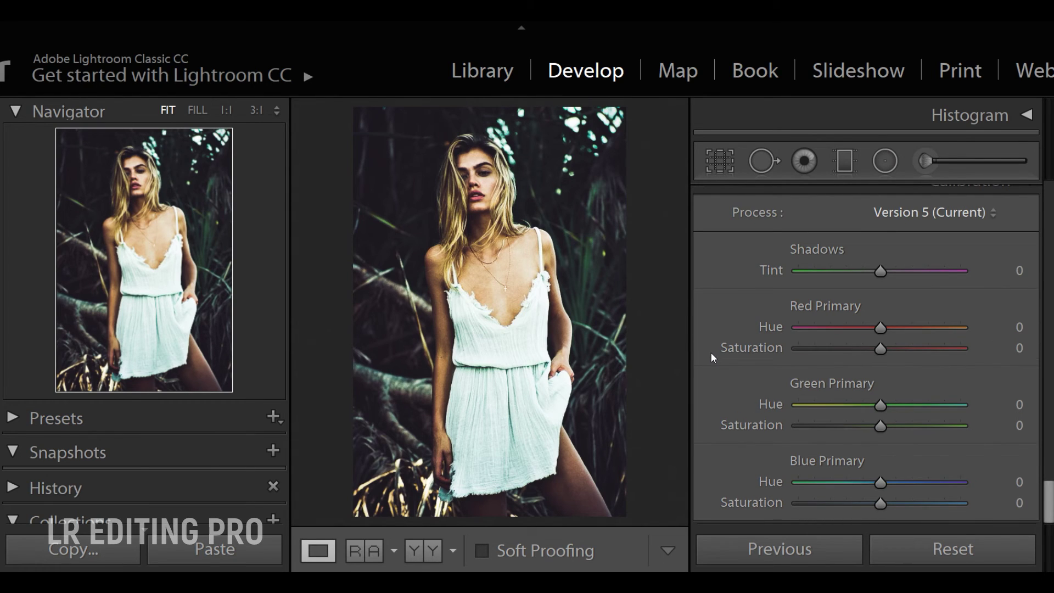
pyautogui.moveTo(882, 328); pyautogui.dragTo(894, 351)
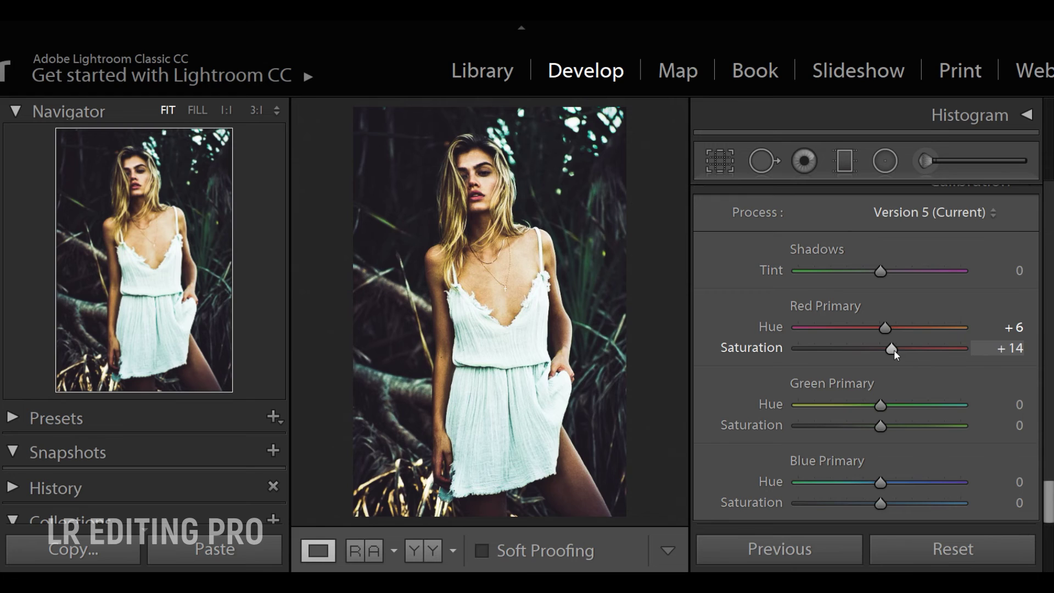
pyautogui.moveTo(881, 405); pyautogui.dragTo(888, 426)
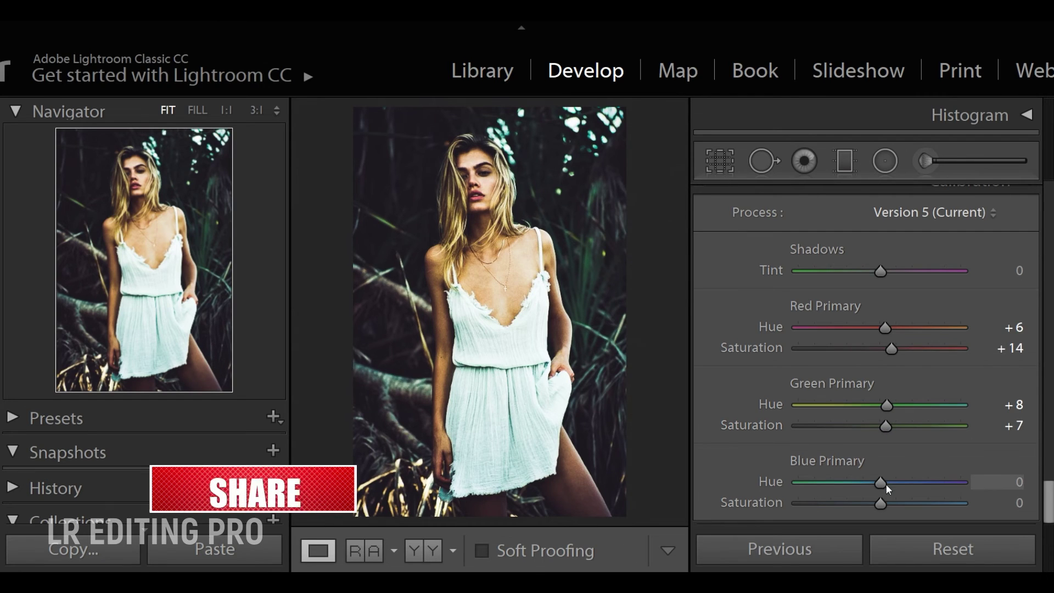
pyautogui.moveTo(882, 483); pyautogui.dragTo(889, 483)
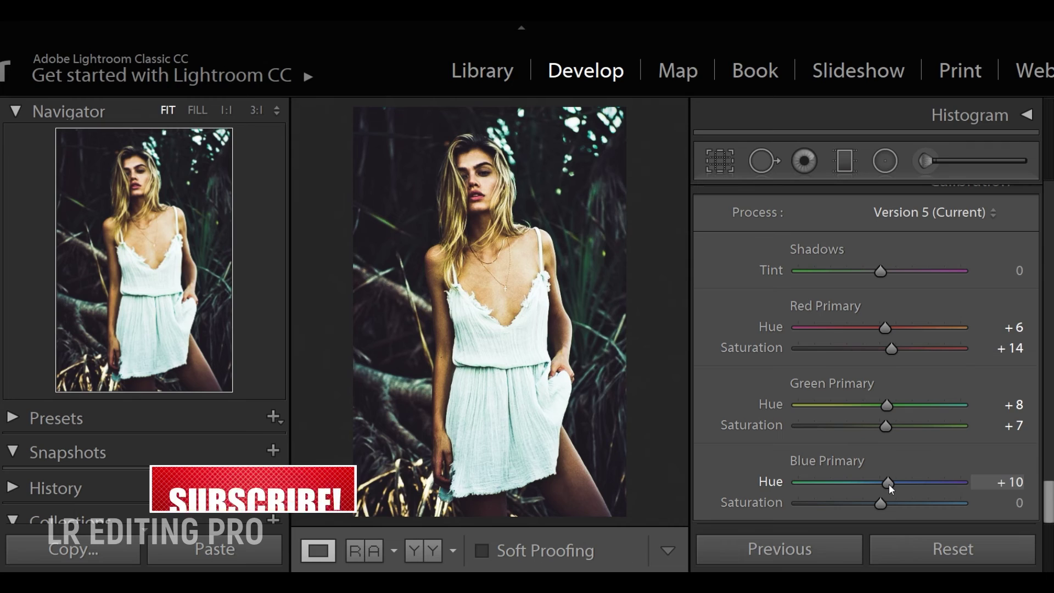
pyautogui.moveTo(882, 503)
pyautogui.mouseDown()
pyautogui.moveTo(892, 506)
pyautogui.moveTo(861, 504)
pyautogui.moveTo(875, 504)
pyautogui.mouseUp()
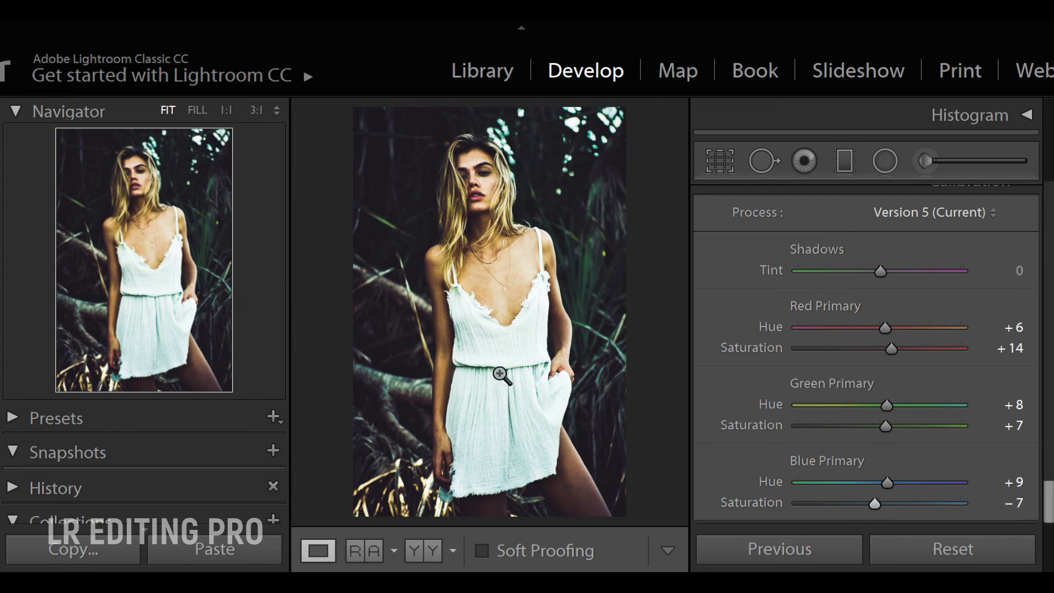
pyautogui.press('\\')
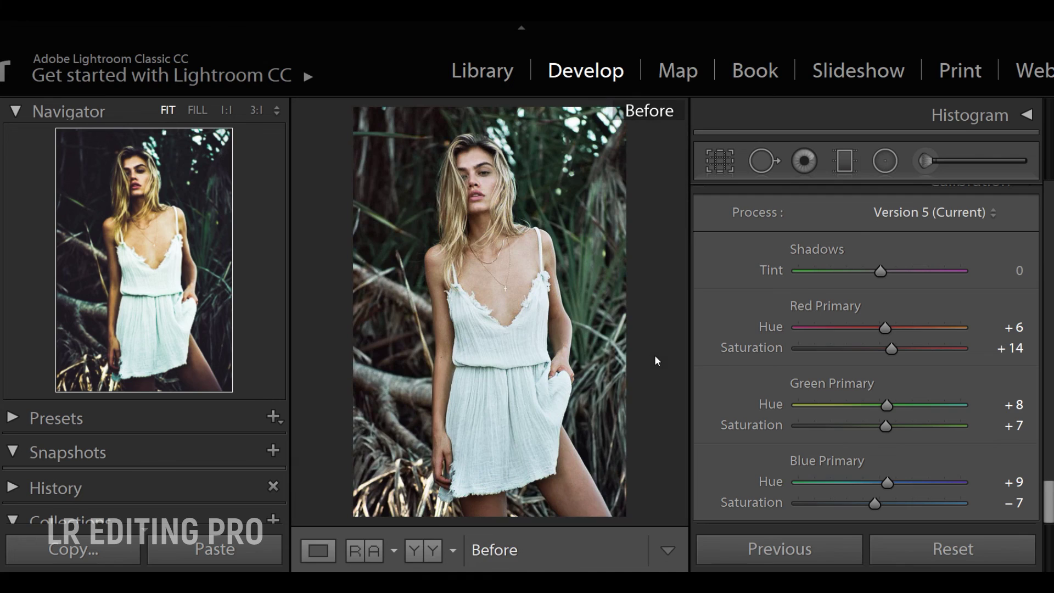
pyautogui.press('\\')
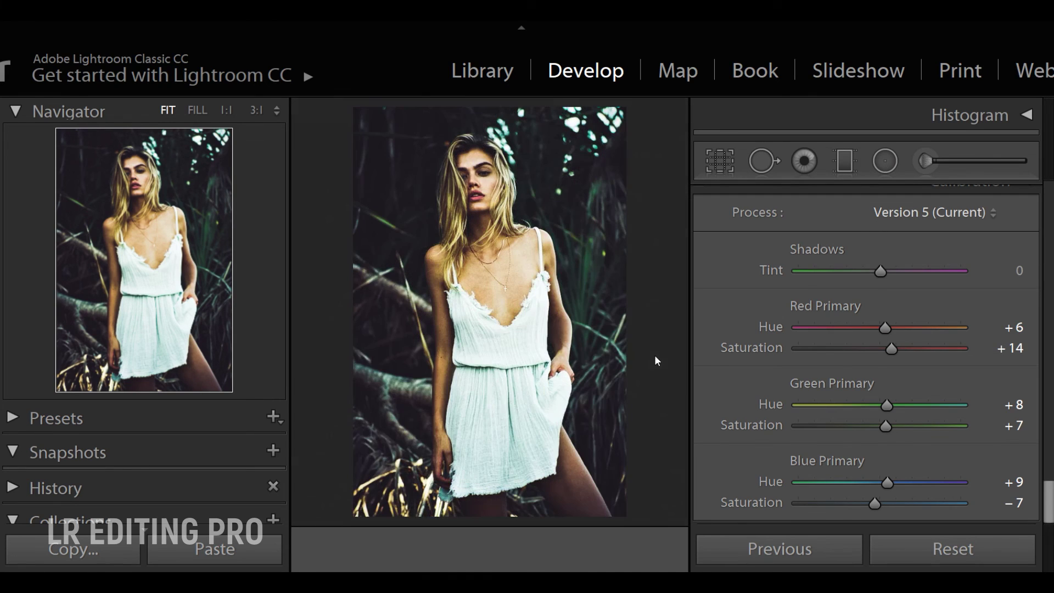
pyautogui.press('\\')
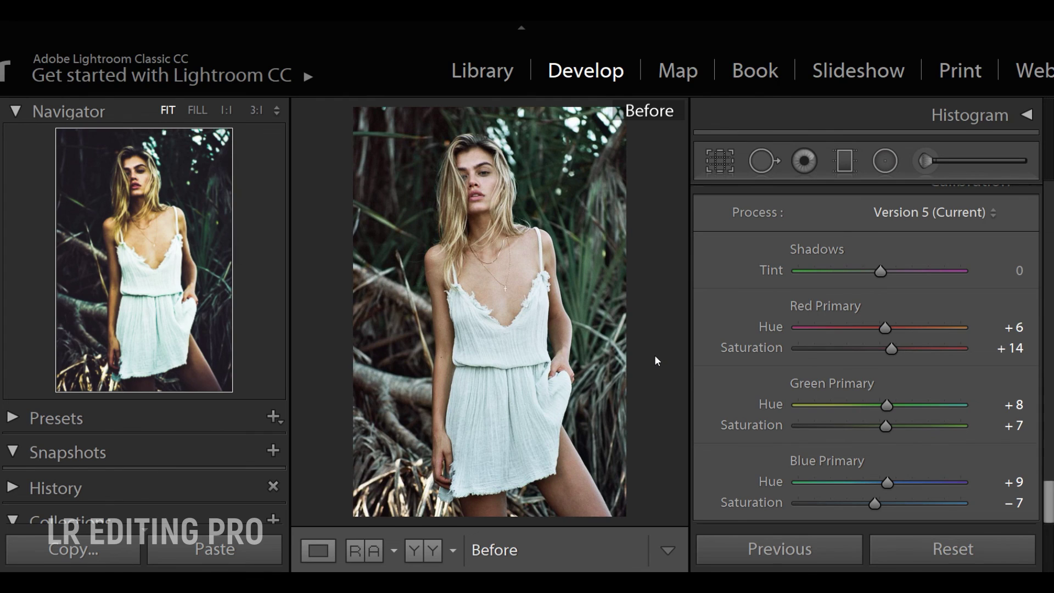
pyautogui.press('\\')
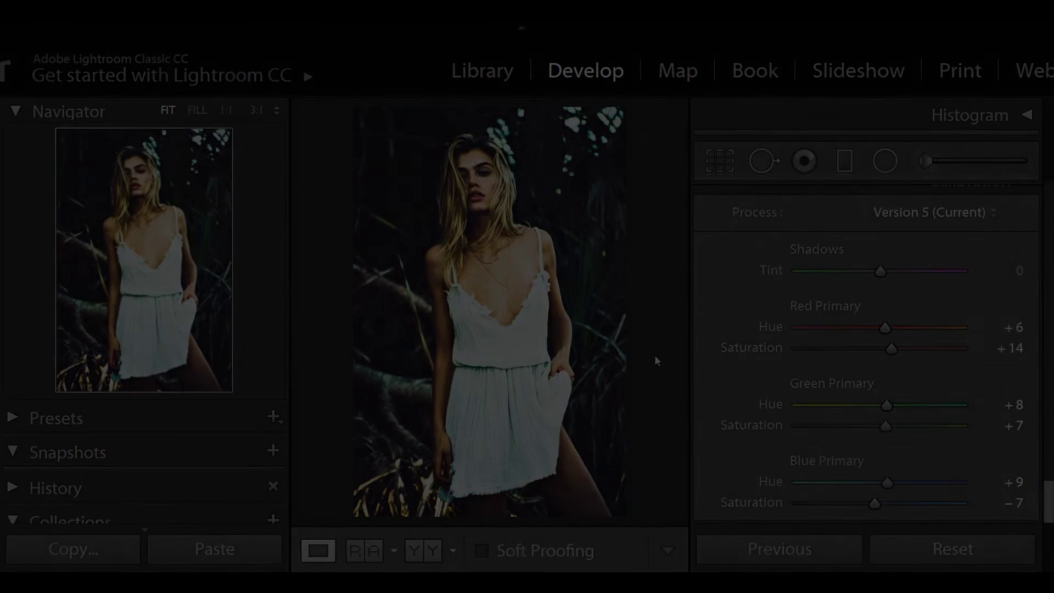